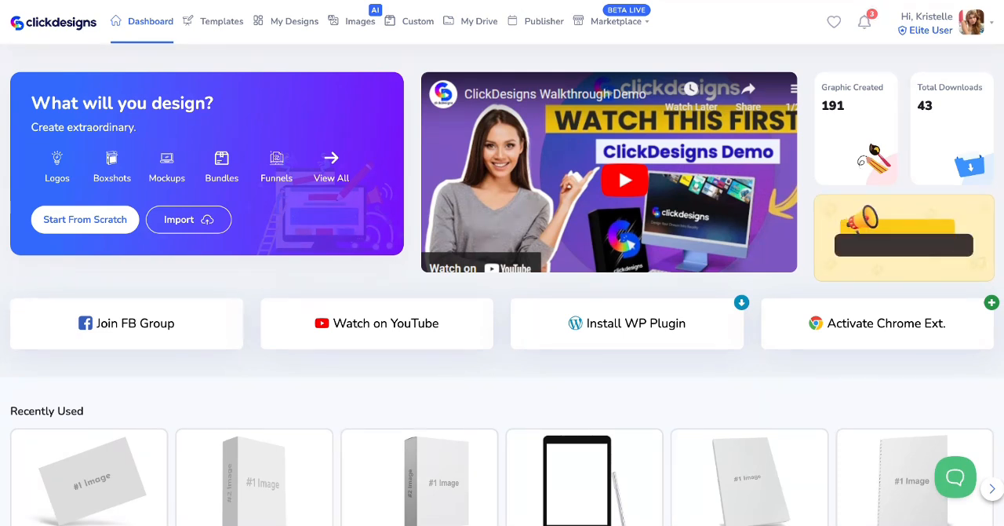
Open the template library and show the Magazines templates within the Covers category
click(216, 30)
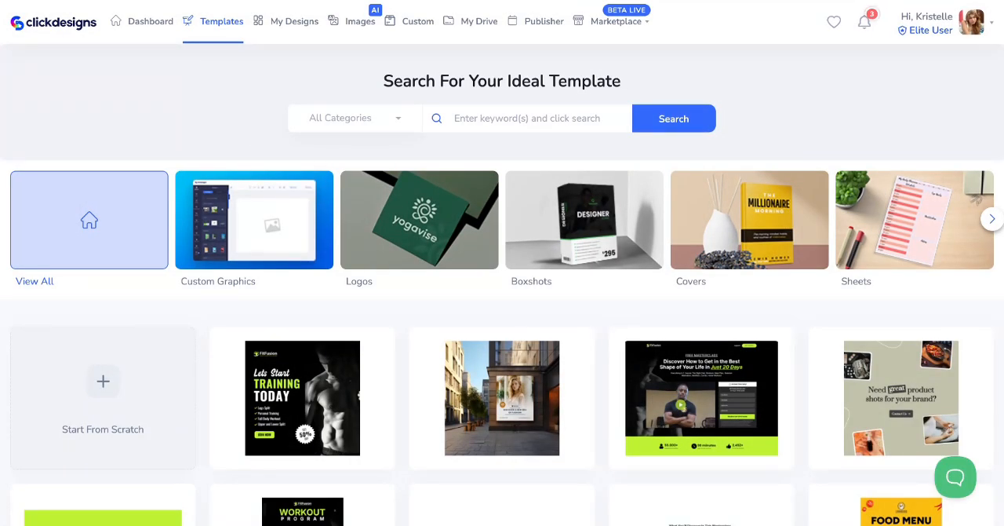
scroll(284, 284, down, 1)
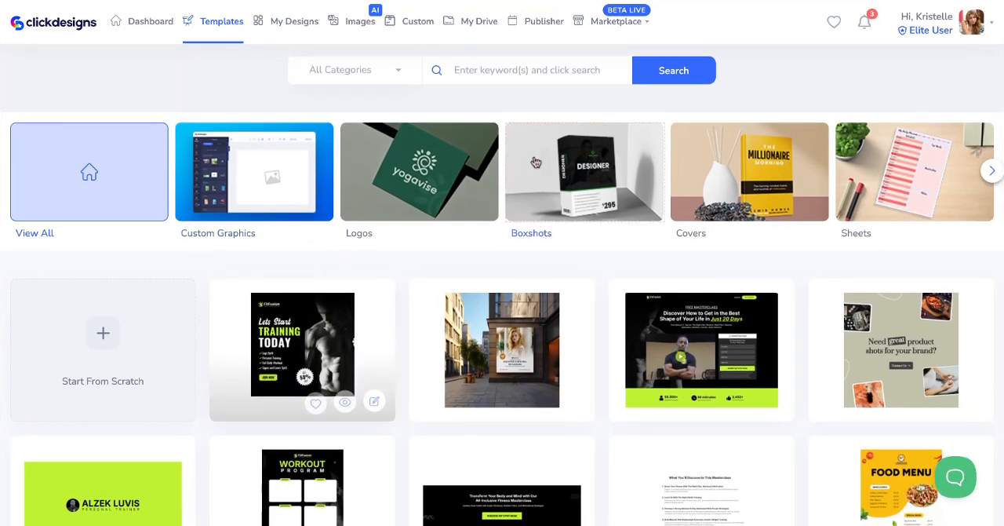
click(695, 233)
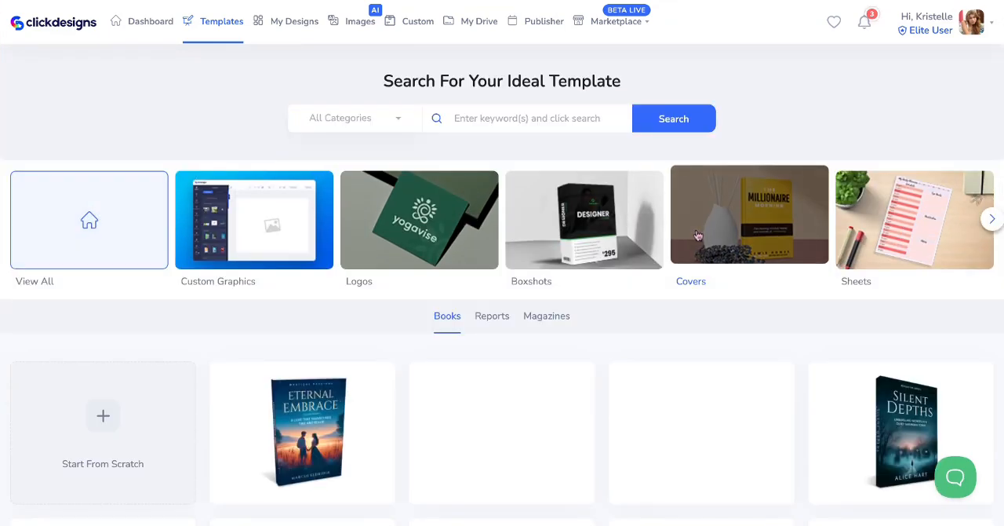
scroll(679, 309, down, 2)
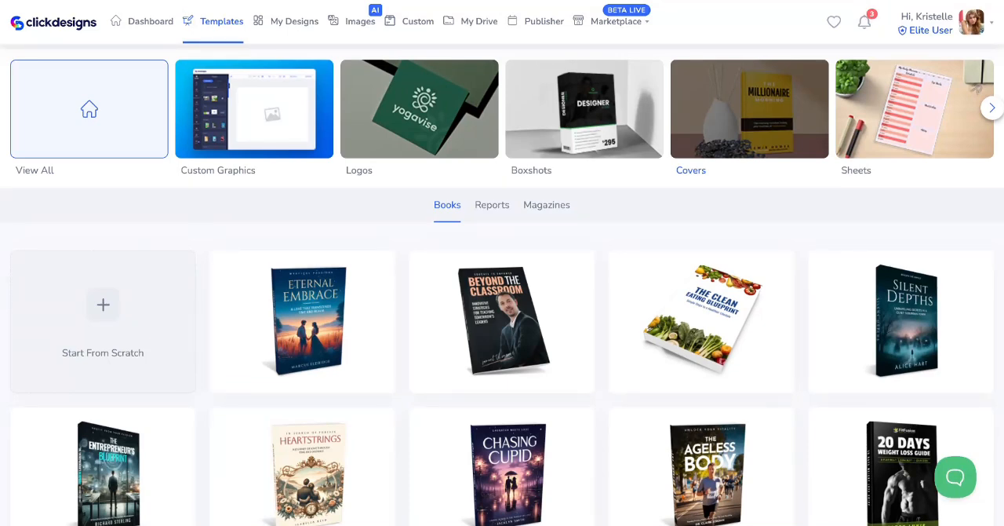
click(546, 205)
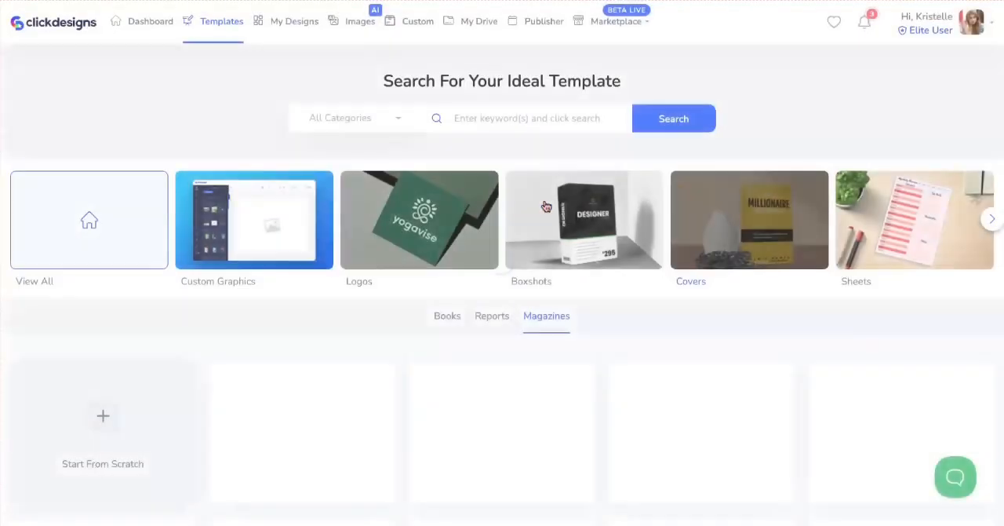
Look through the magazine cover templates and filter them by the Beauty category
scroll(603, 307, down, 5)
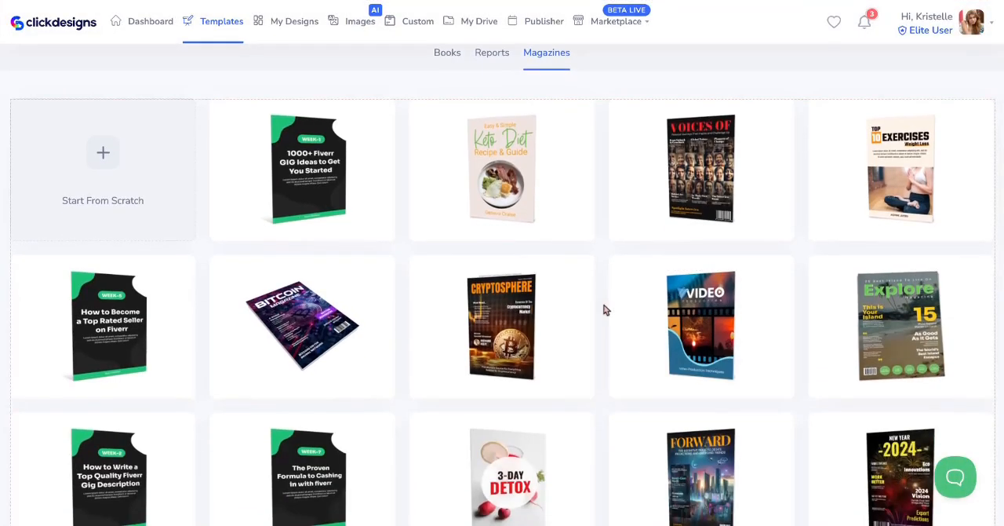
scroll(604, 310, down, 6)
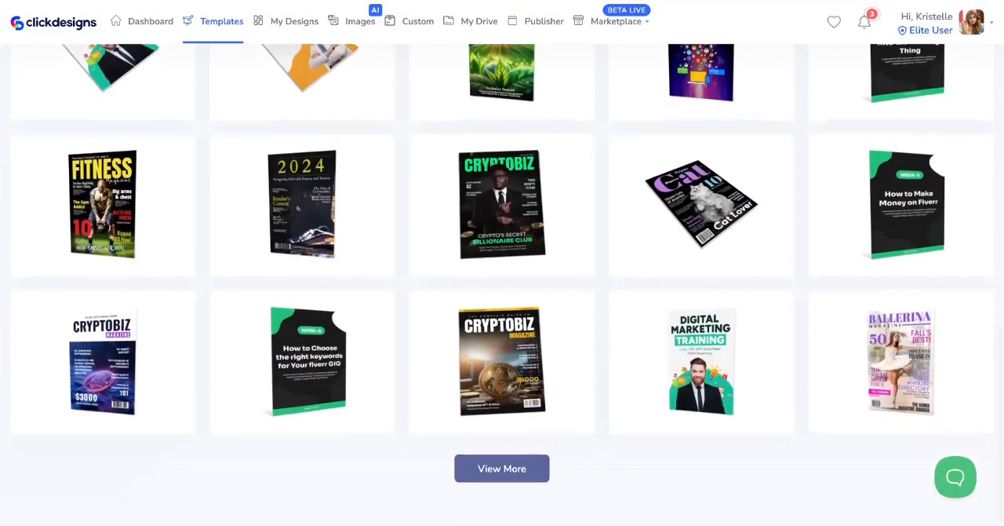
scroll(502, 284, up, 10)
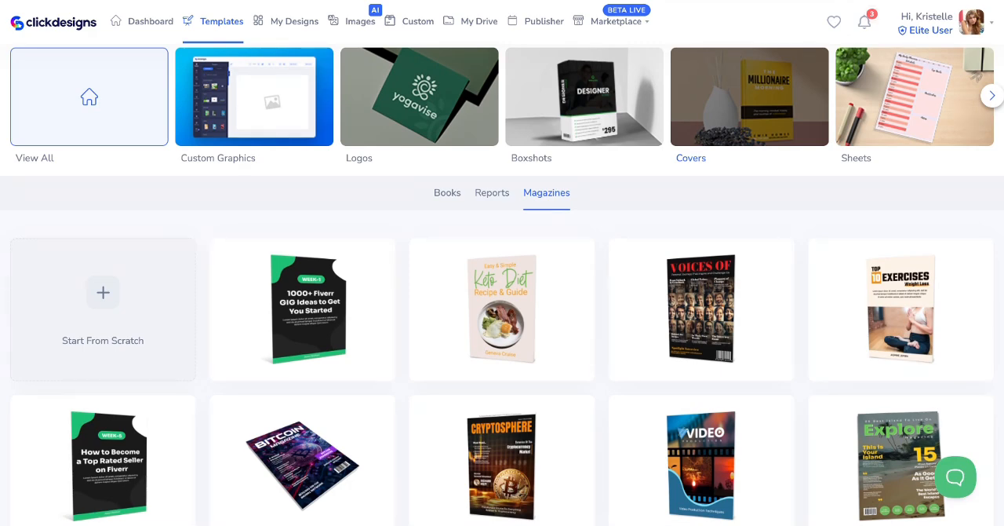
scroll(502, 314, down, 3)
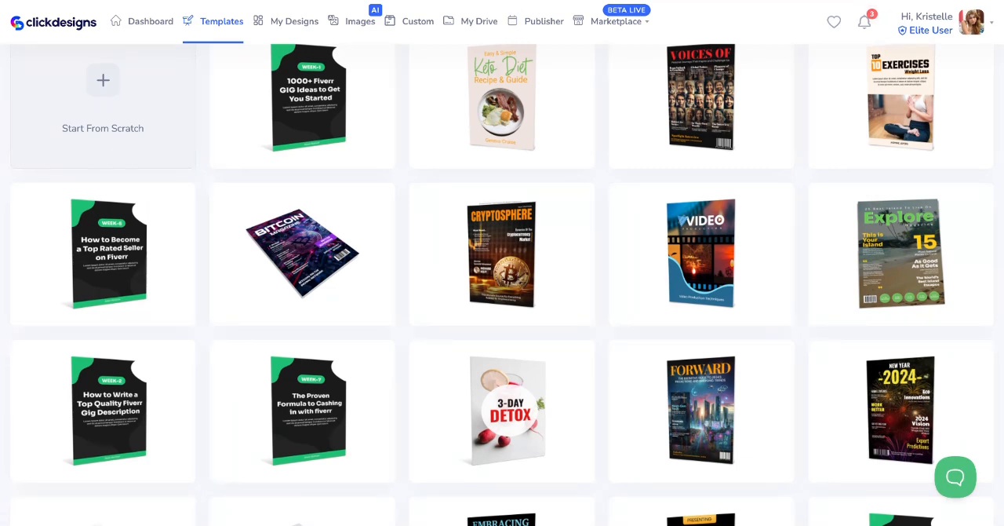
scroll(502, 283, up, 4)
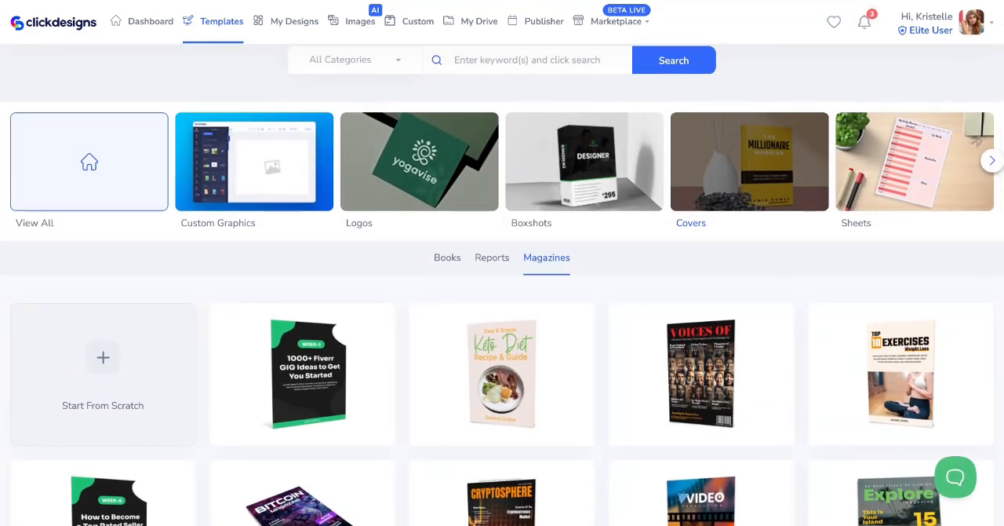
scroll(502, 282, up, 1)
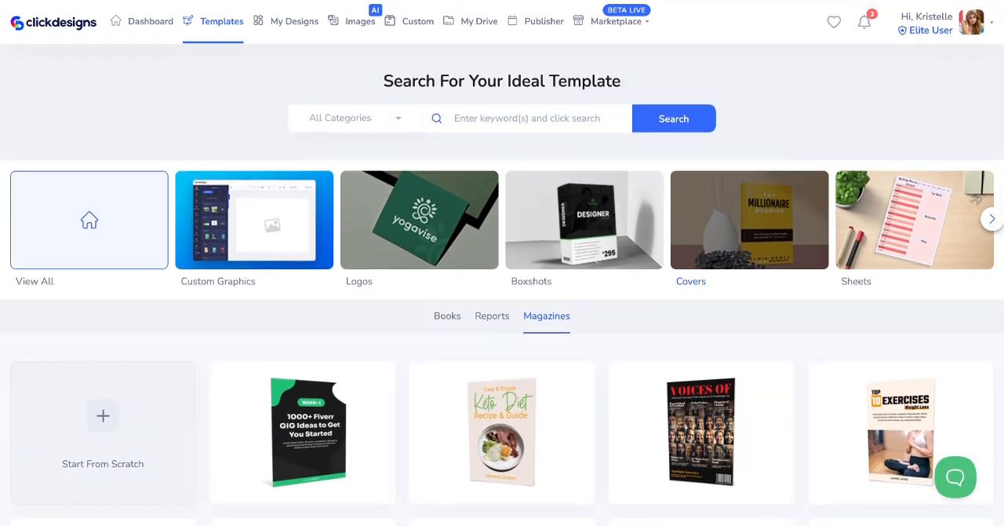
click(398, 118)
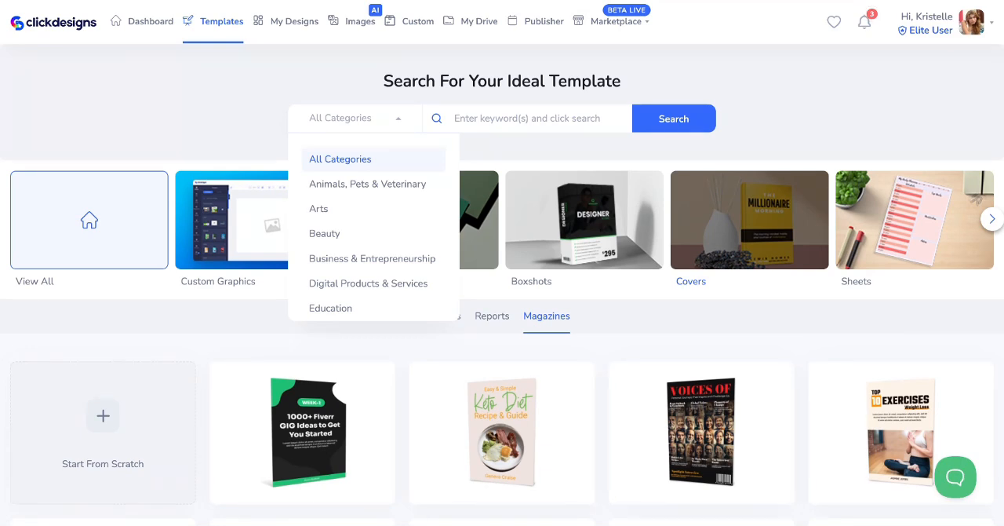
click(331, 233)
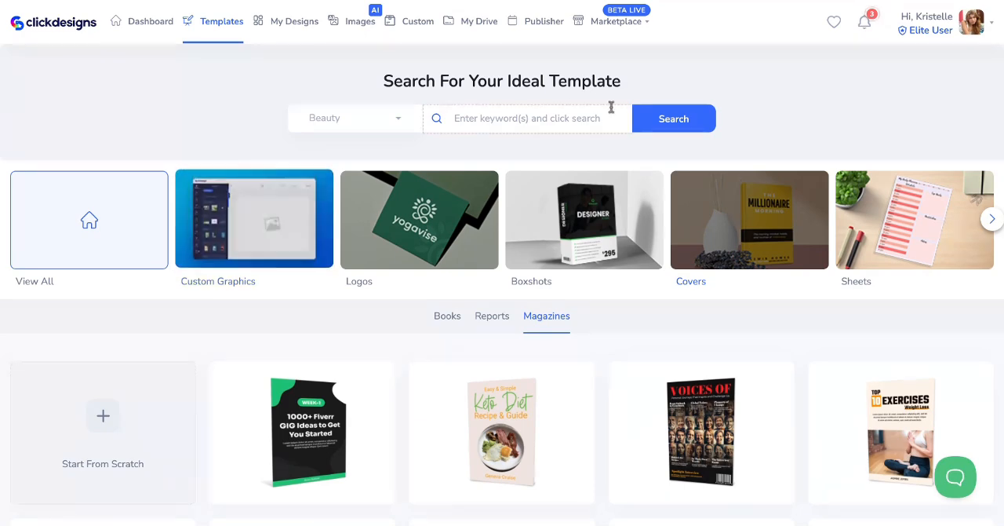
click(660, 126)
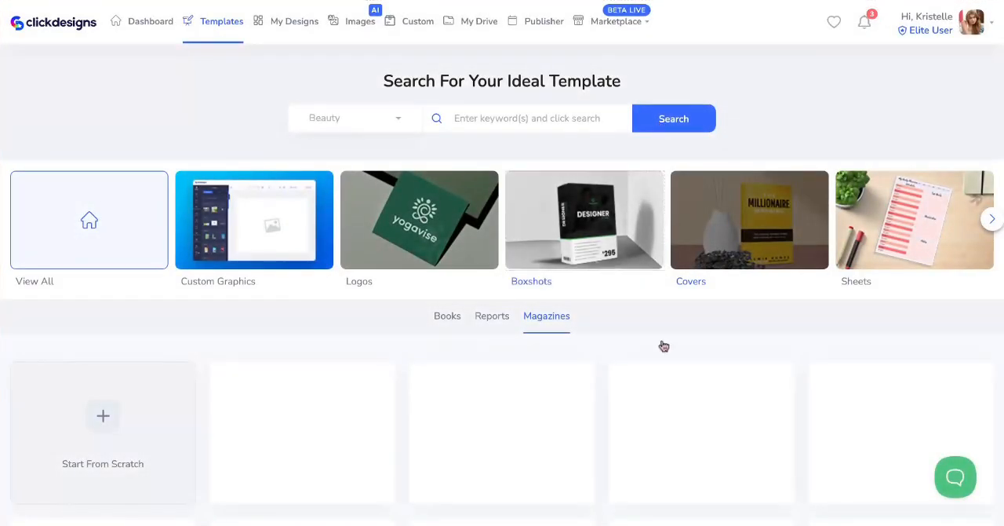
Open the Fave magazine cover template from the Beauty results for editing
scroll(661, 344, down, 3)
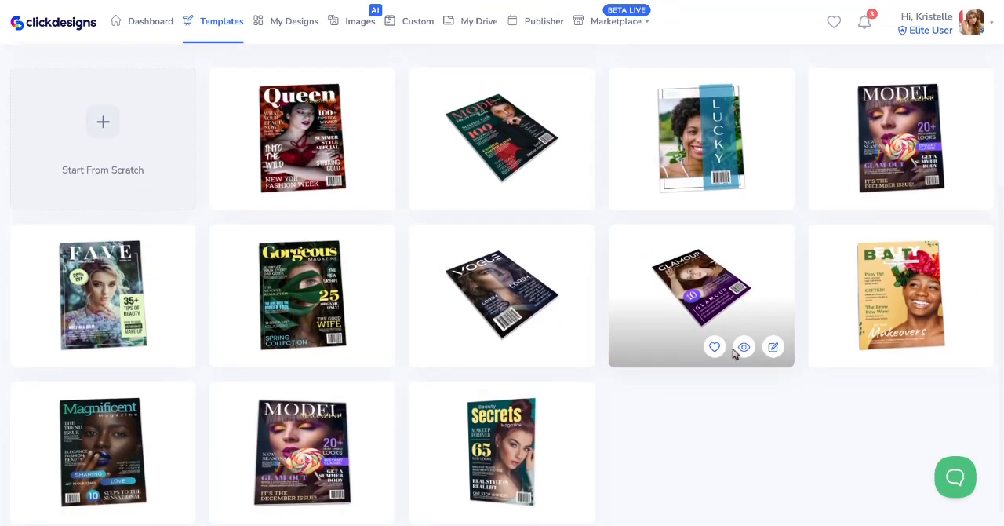
scroll(733, 352, up, 1)
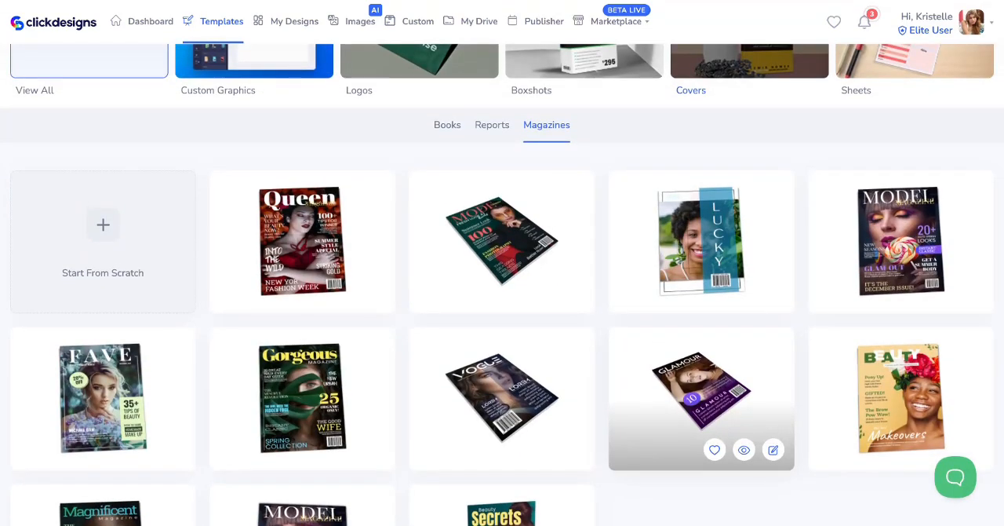
scroll(502, 285, down, 1)
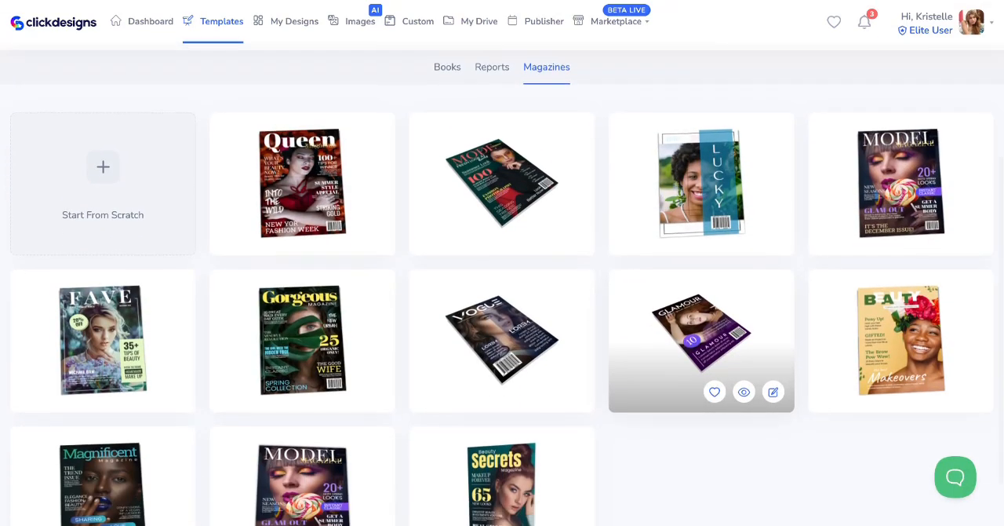
scroll(730, 405, down, 1)
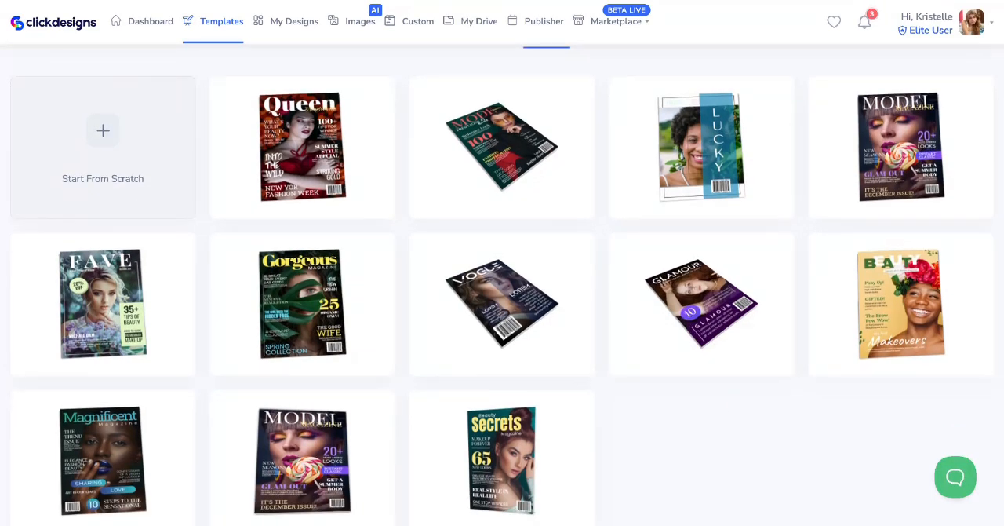
mouse_move(145, 324)
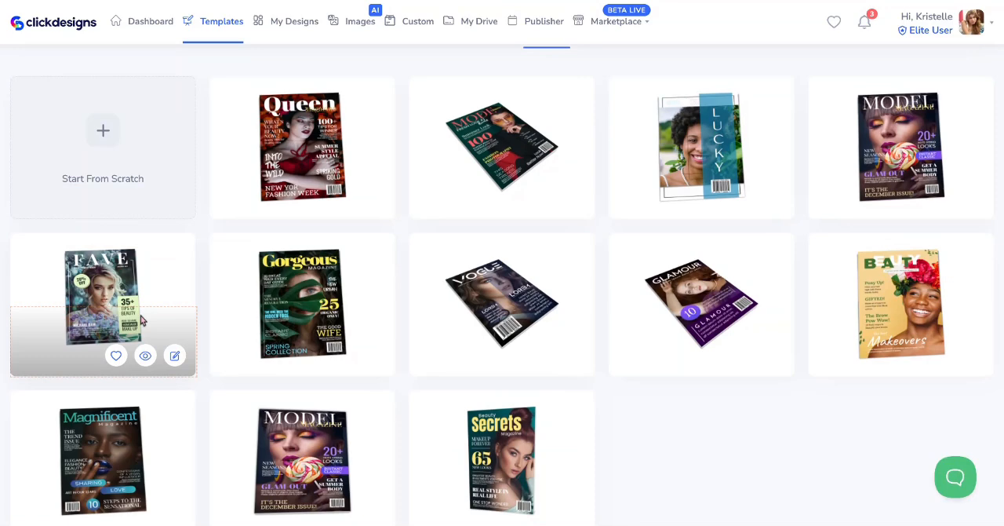
click(174, 362)
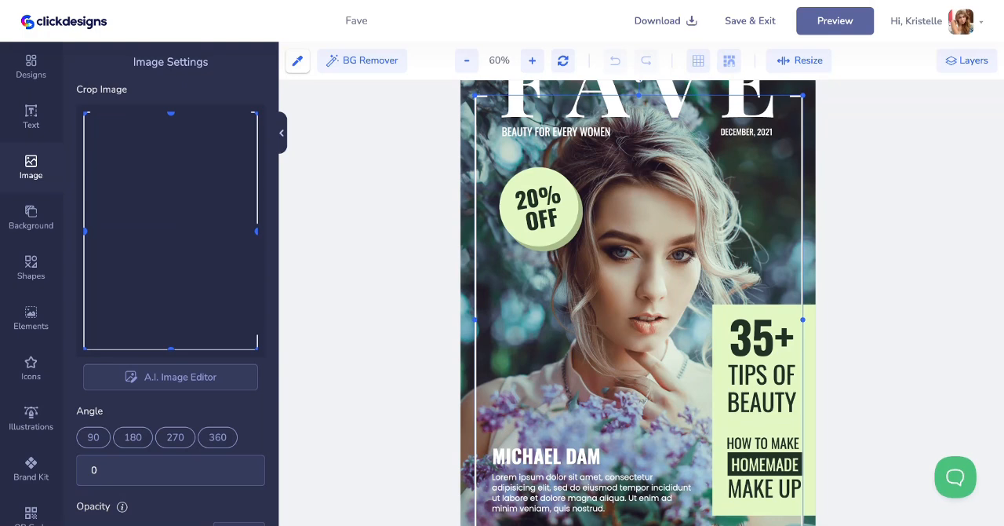
Select the cover's background photo and delete it
scroll(638, 303, up, 2)
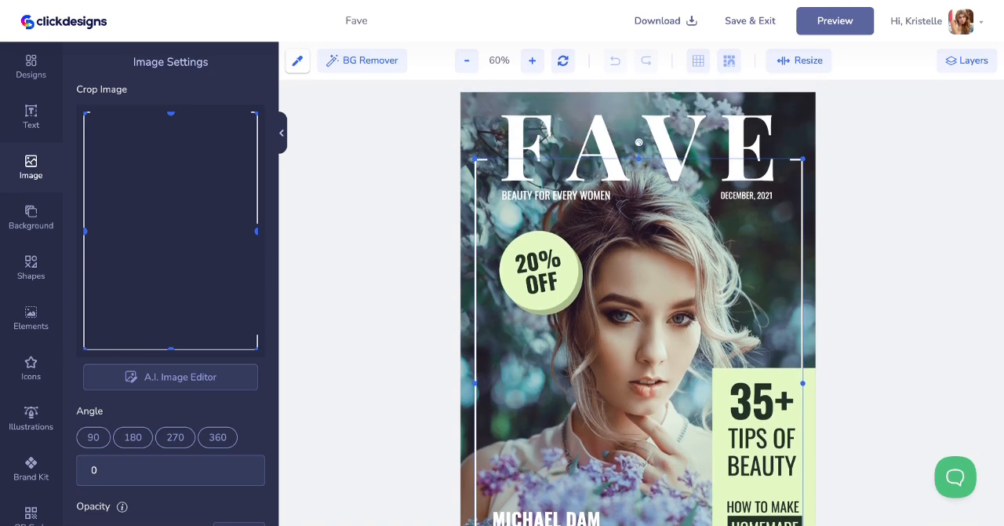
scroll(638, 303, down, 3)
scroll(838, 134, up, 2)
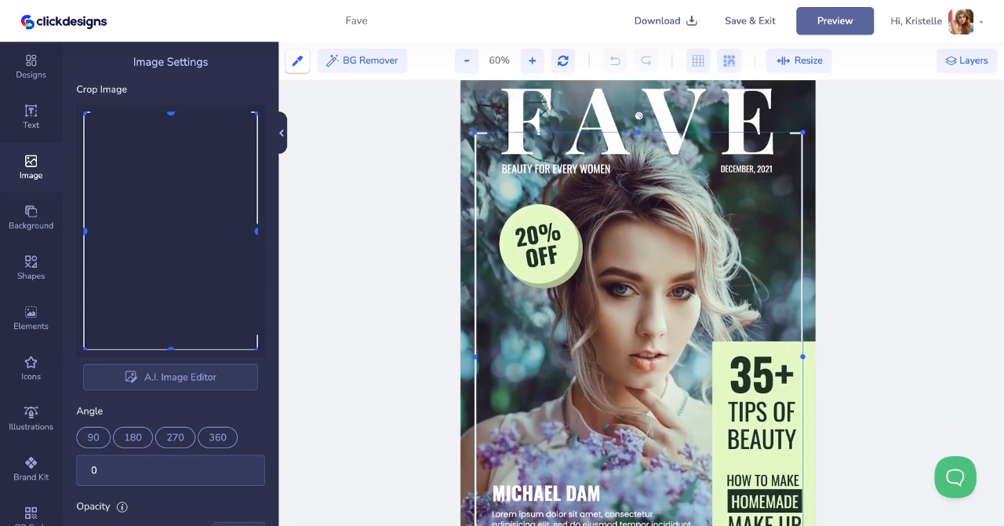
click(803, 110)
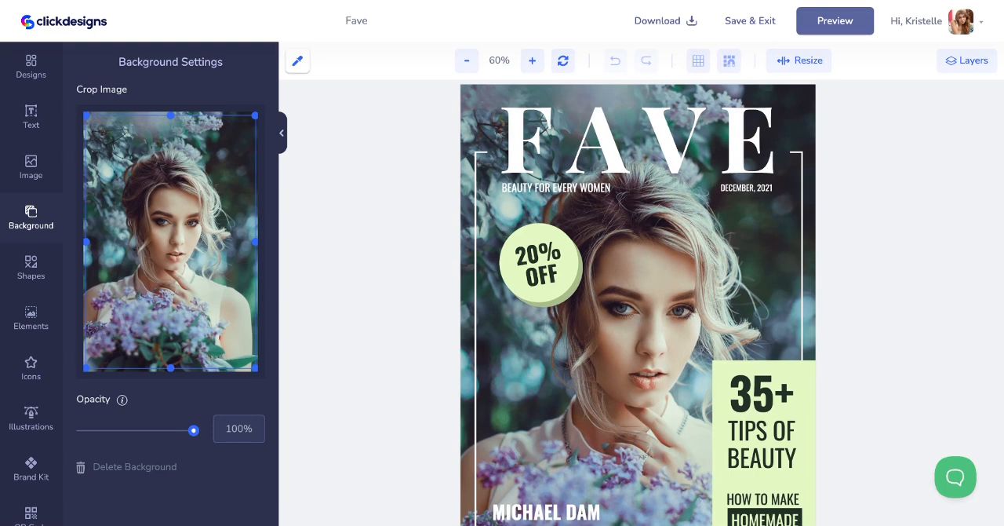
click(98, 469)
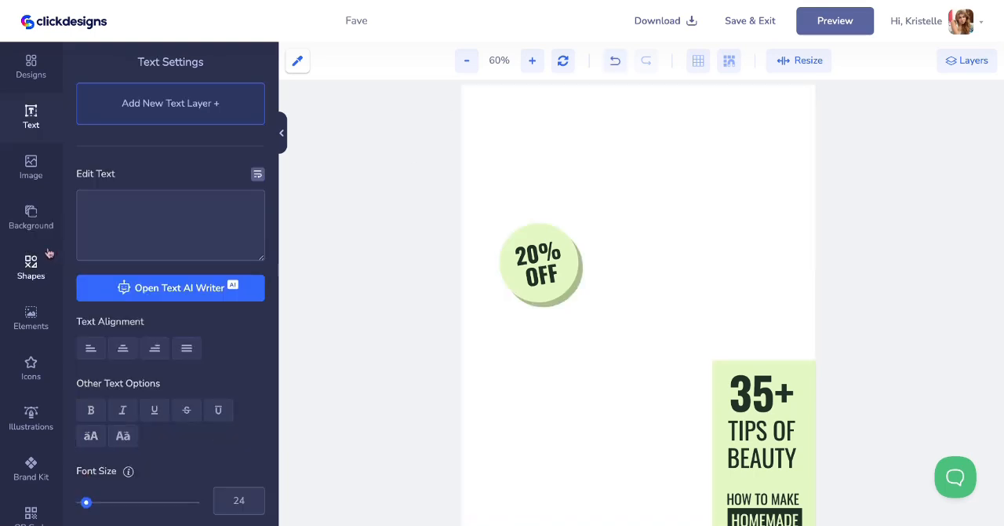
Search Pixabay background images for "woman" and set the photo of the woman with red curly hair on dark red as the cover background
click(636, 173)
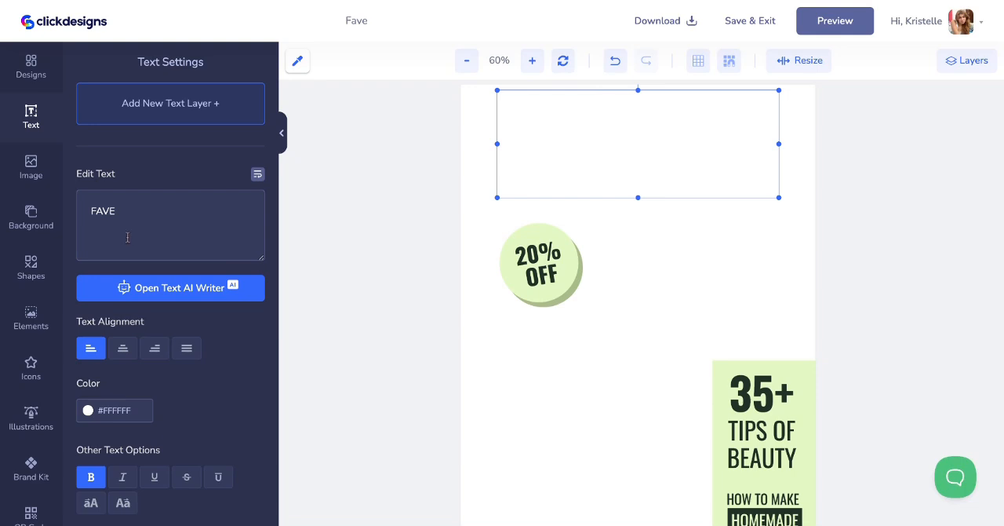
click(30, 217)
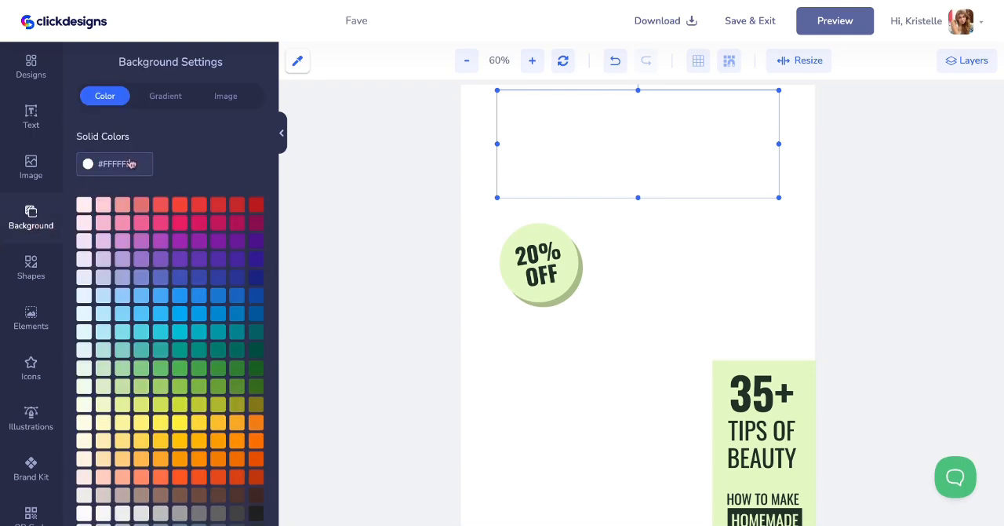
click(240, 104)
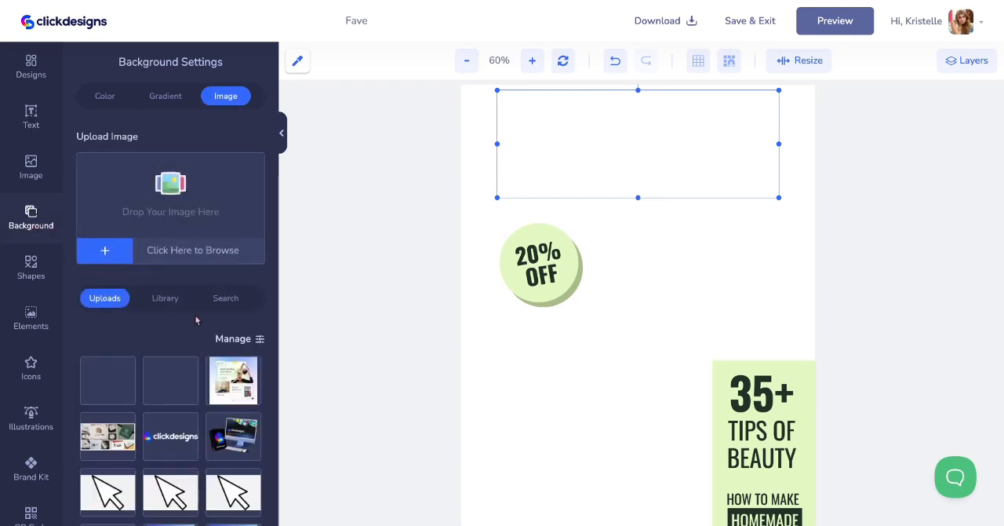
click(226, 299)
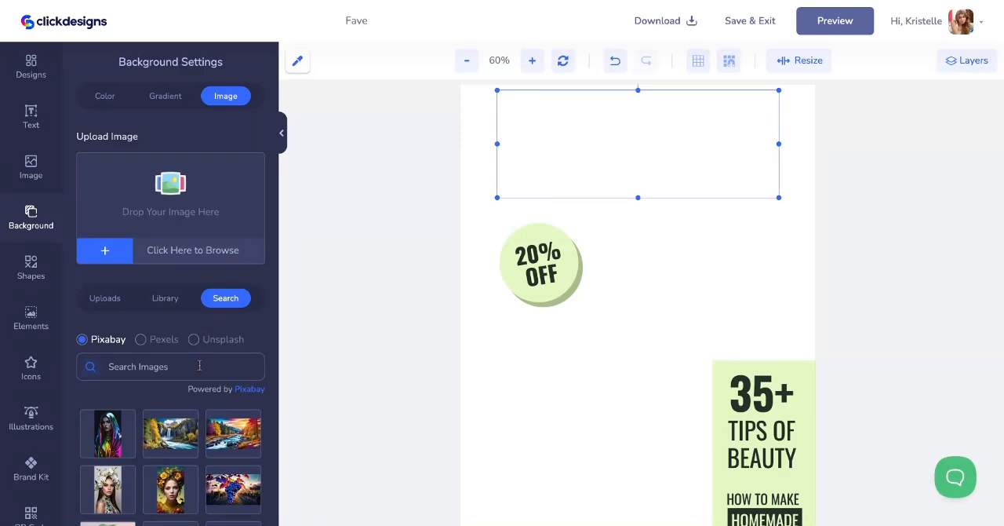
scroll(200, 364, down, 1)
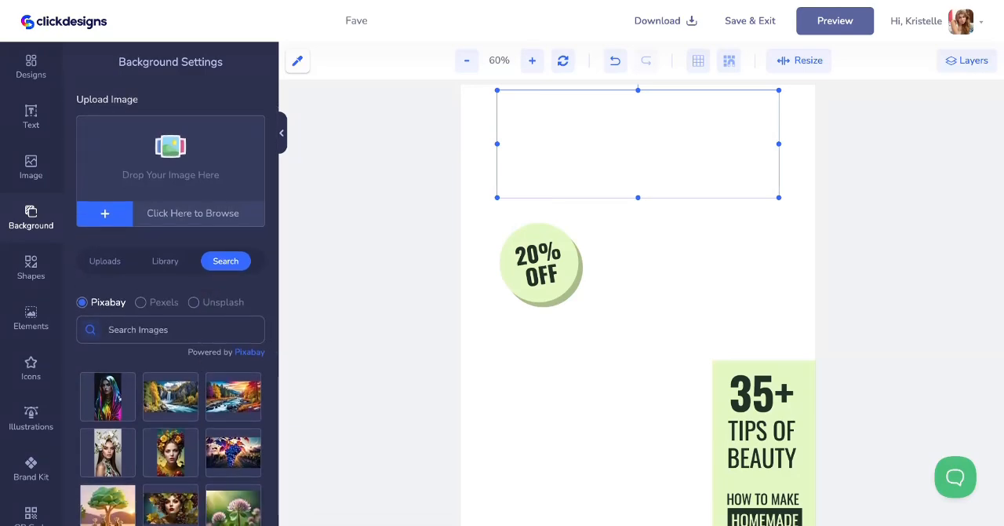
text(woman)
key(Return)
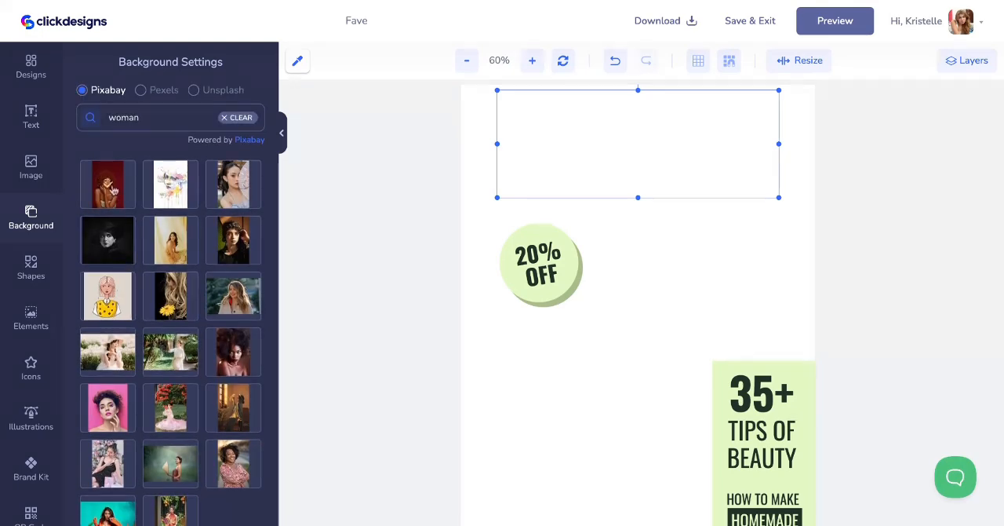
click(113, 189)
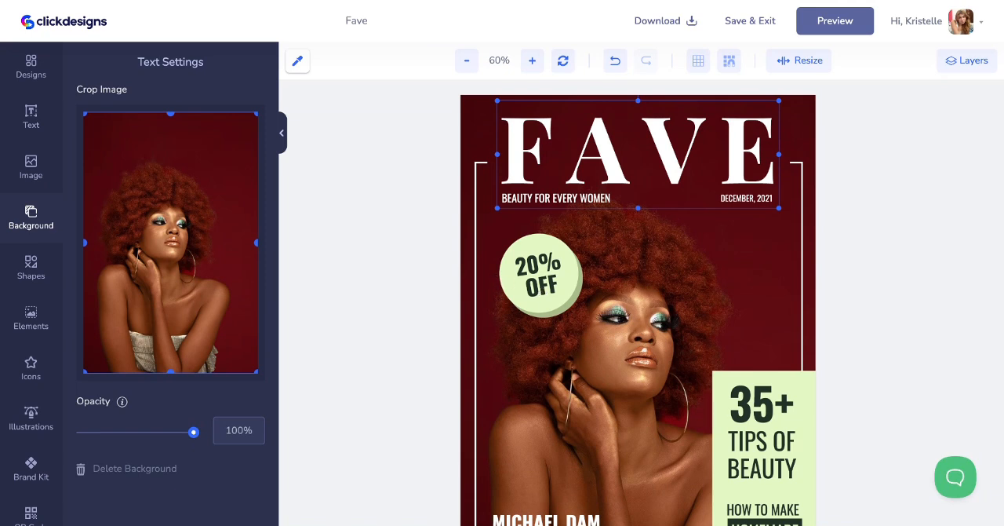
scroll(520, 322, down, 2)
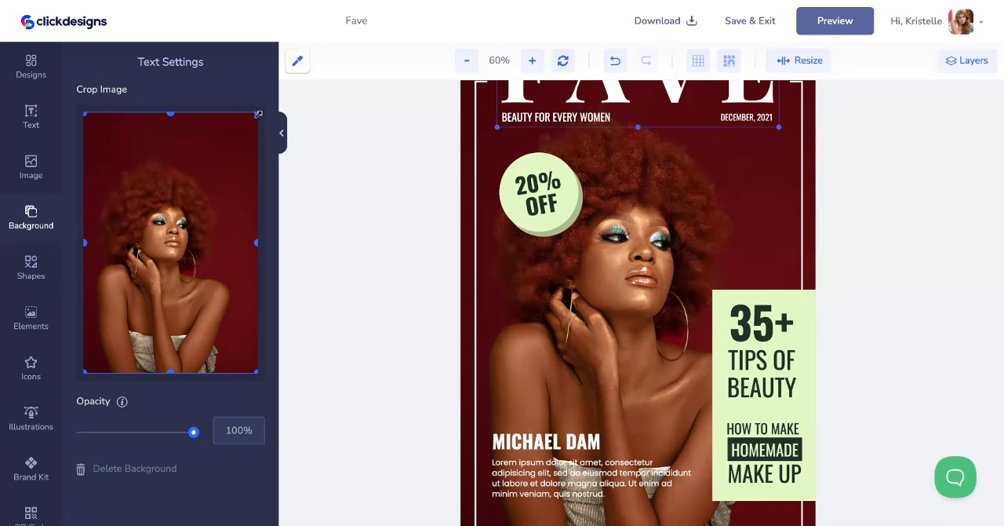
scroll(551, 181, up, 2)
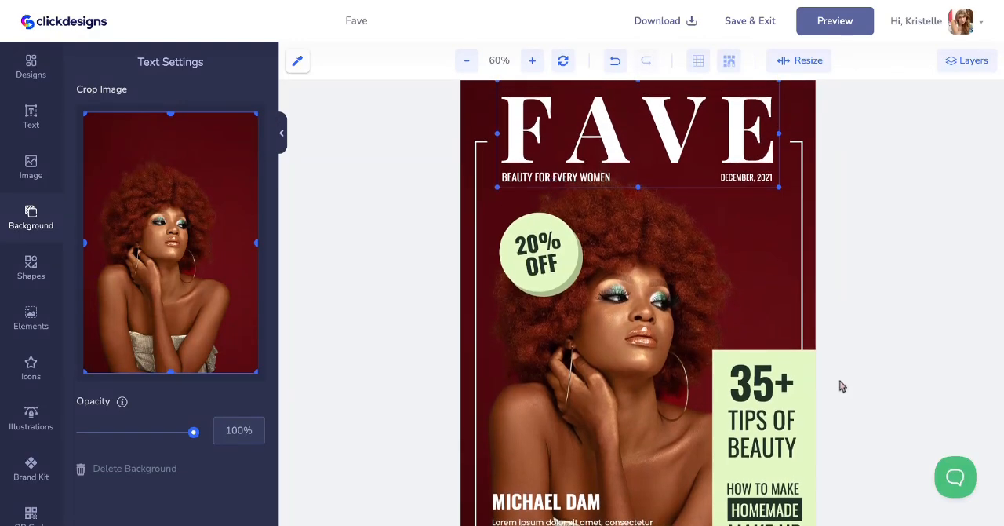
scroll(843, 386, down, 1)
scroll(843, 386, down, 1)
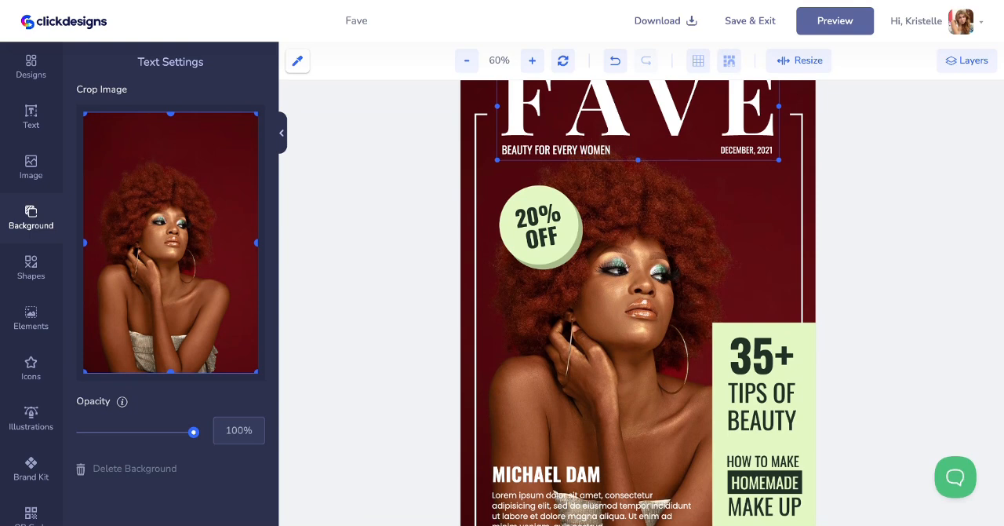
scroll(638, 302, down, 3)
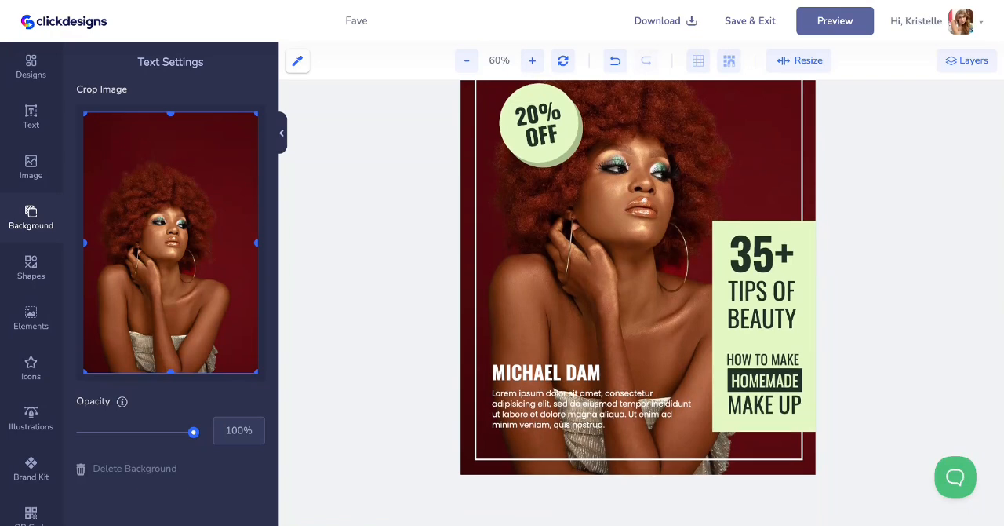
Turn on a shadow for the light green panel behind the "35+ Tips of Beauty" text and slightly reduce its horizontal and vertical offsets
scroll(638, 303, up, 2)
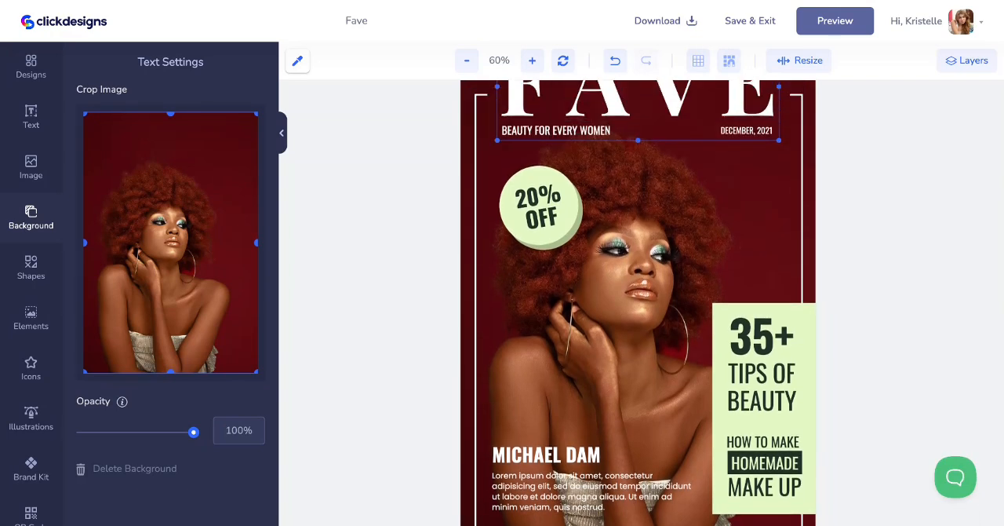
click(806, 353)
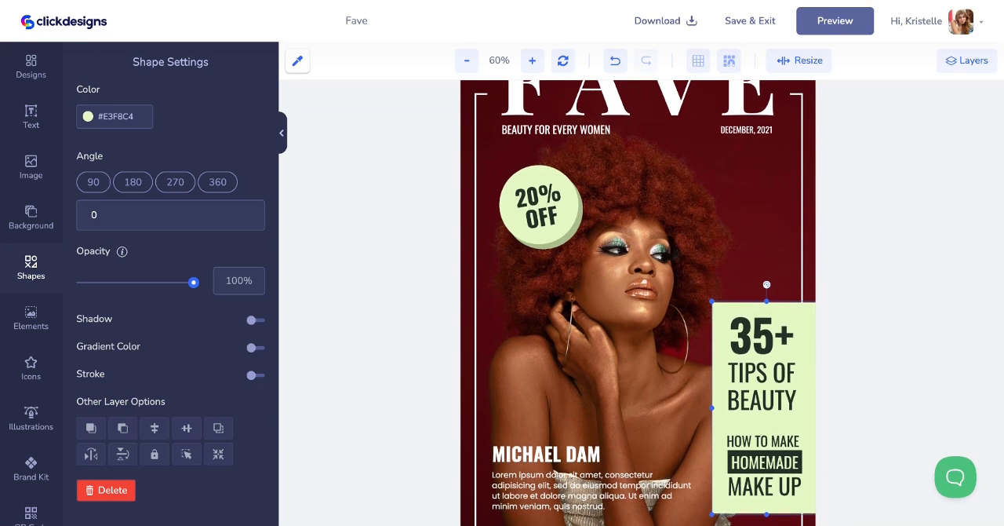
scroll(802, 349, down, 2)
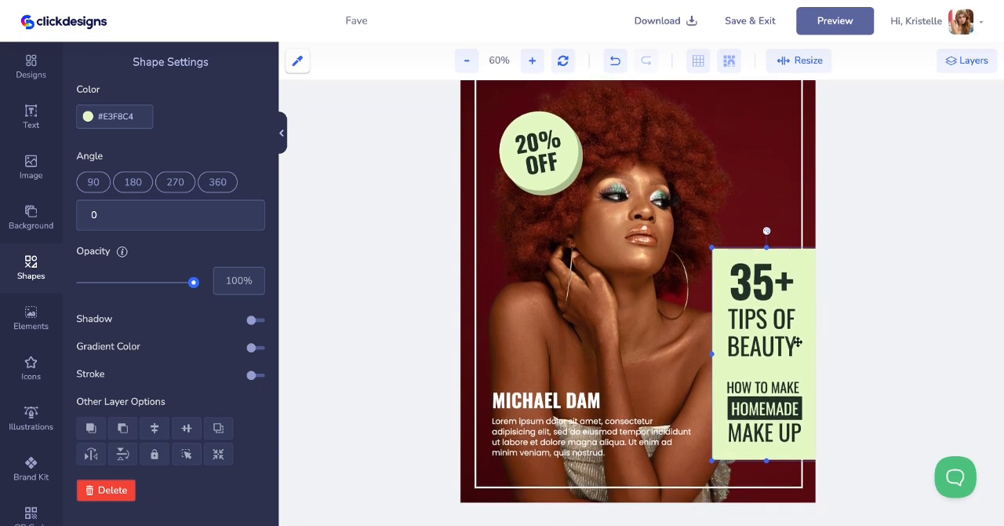
click(254, 321)
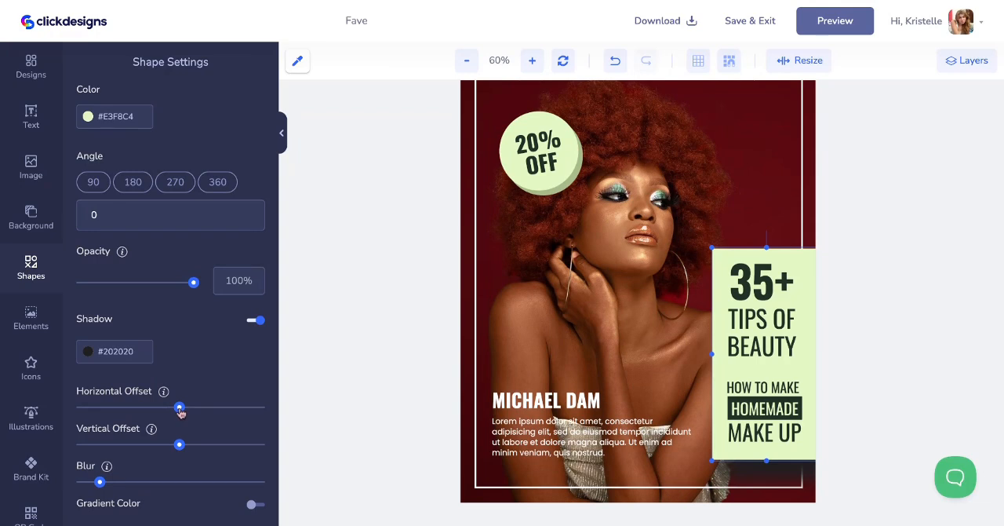
drag(179, 409, 167, 408)
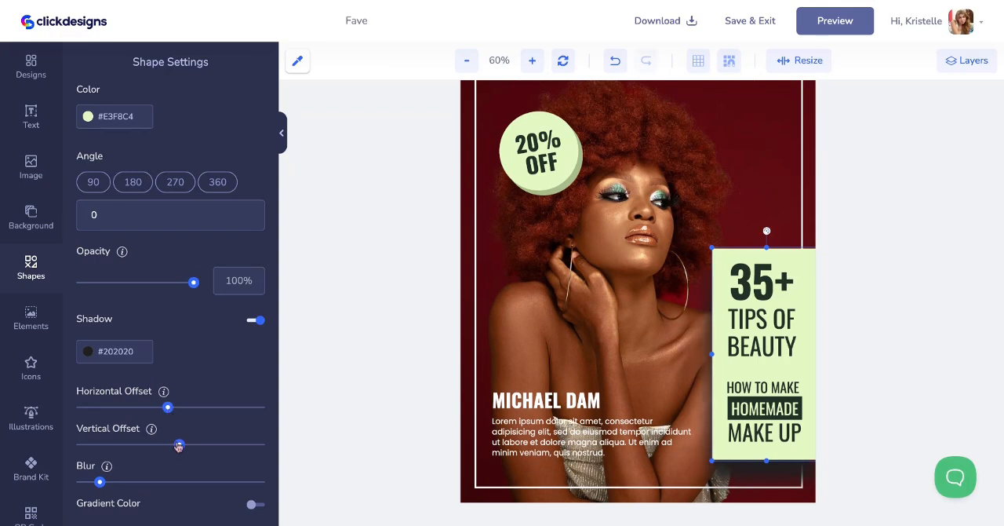
drag(178, 444, 174, 446)
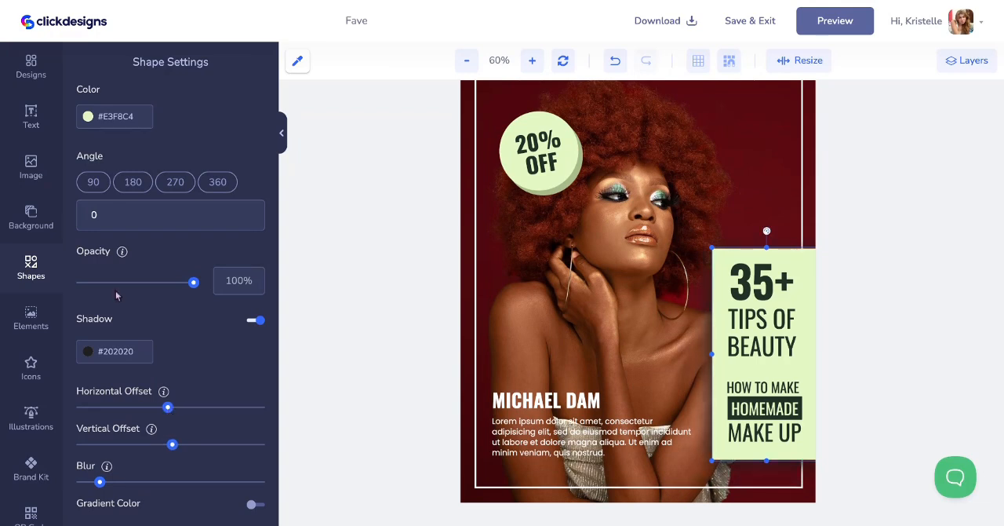
Sample a mint green with the color picker and set the text panel's color to #B4E5CA
click(135, 117)
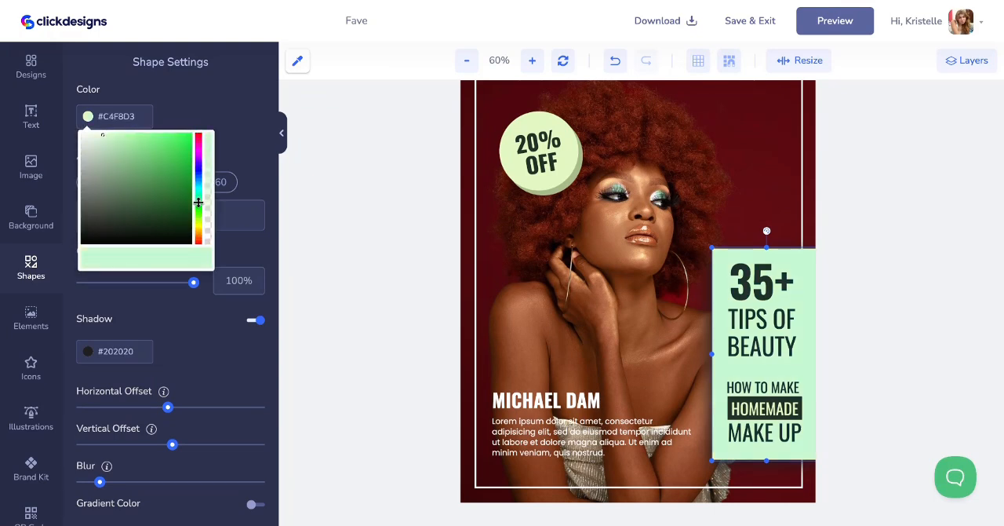
click(298, 60)
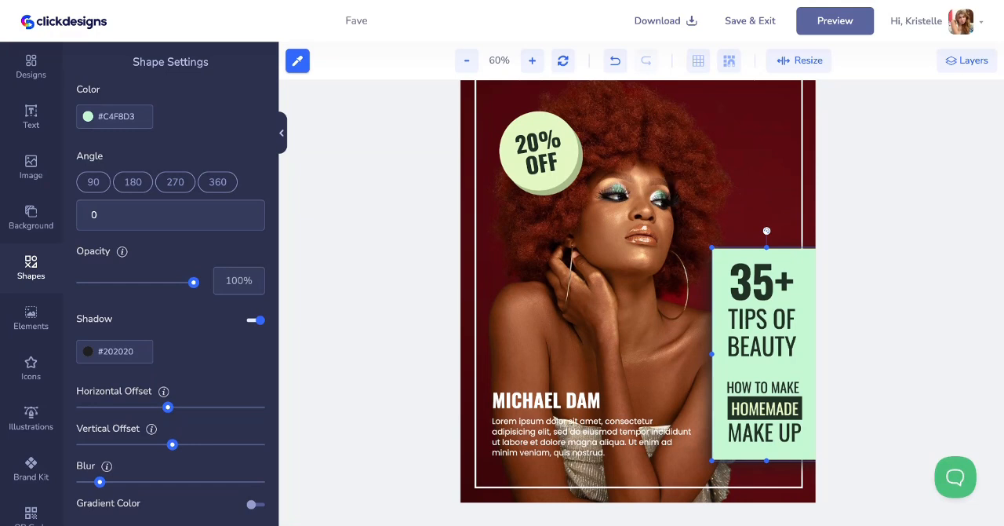
double_click(129, 124)
key(BackSpace)
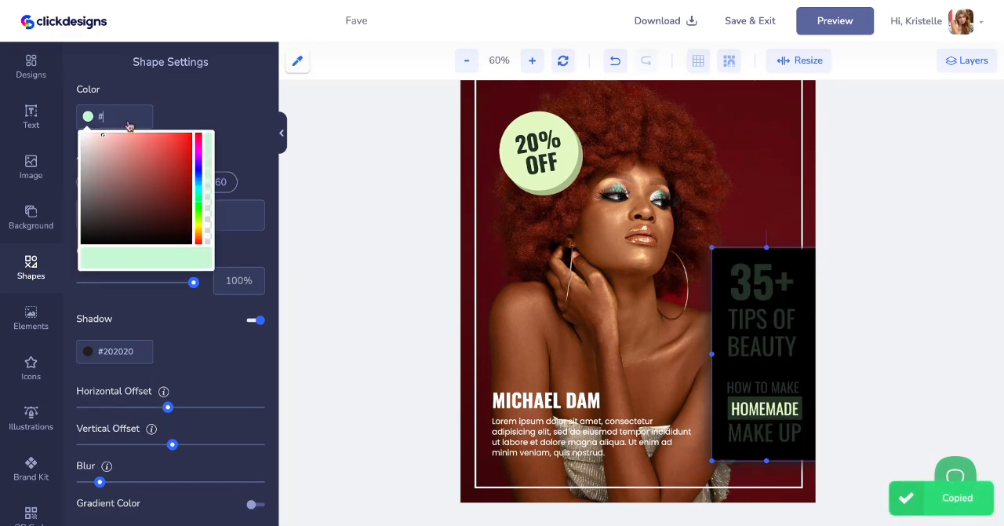
key(ctrl+v)
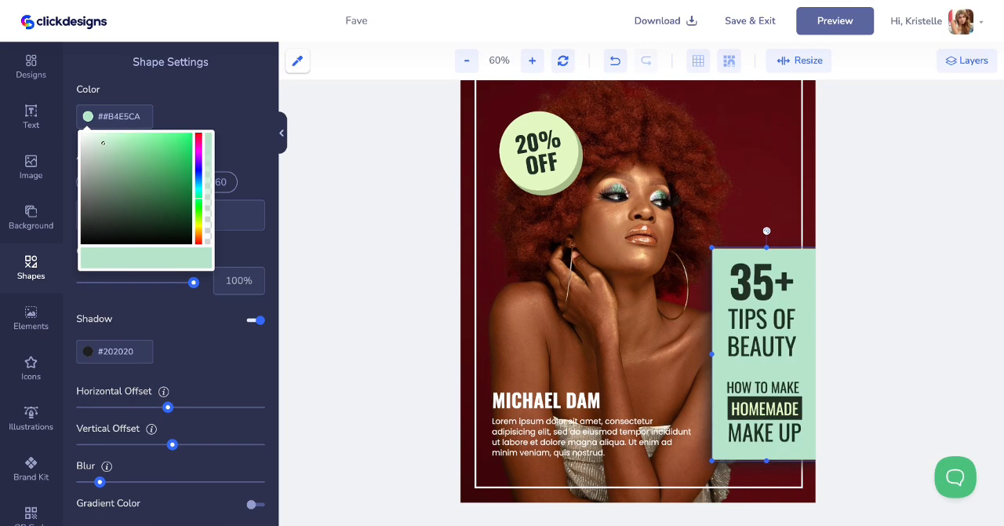
click(777, 174)
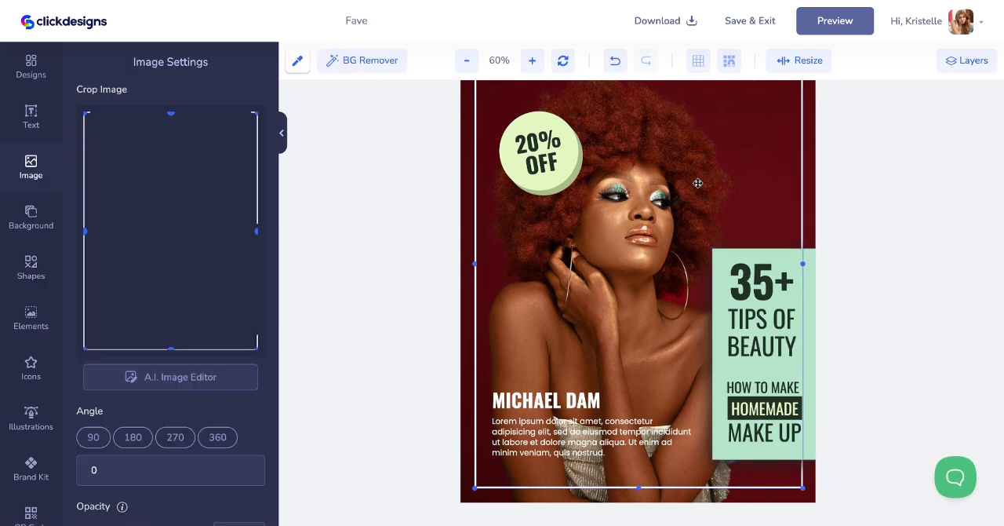
Delete the round badge shapes behind the "20% OFF" text, keeping the text itself
scroll(556, 172, up, 3)
click(560, 276)
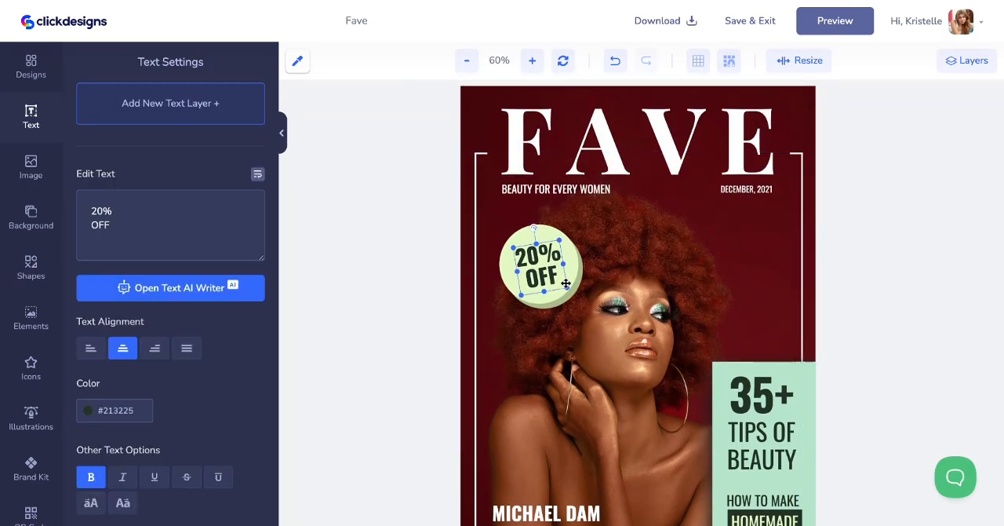
click(567, 297)
drag(568, 298, 638, 268)
click(543, 297)
drag(543, 297, 705, 268)
click(628, 243)
key(Delete)
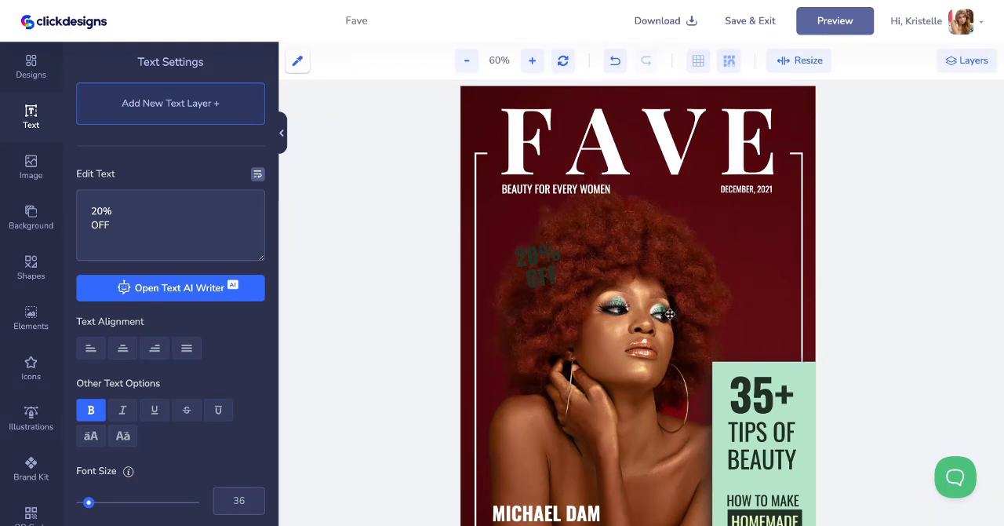
Add the four-pointed star from the "star" shapes, enlarge it, rotate it 9° and place it above the "35+" panel
click(30, 267)
click(171, 151)
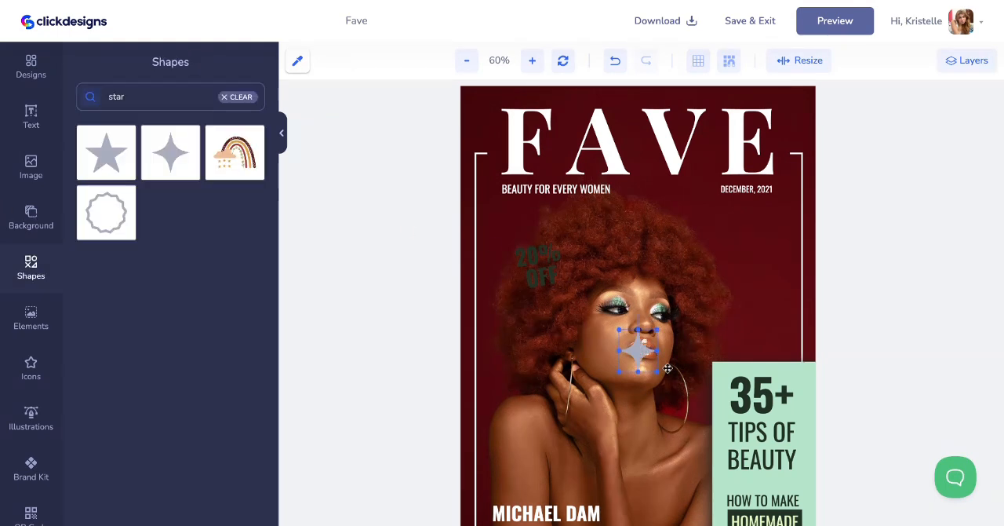
drag(659, 373, 734, 422)
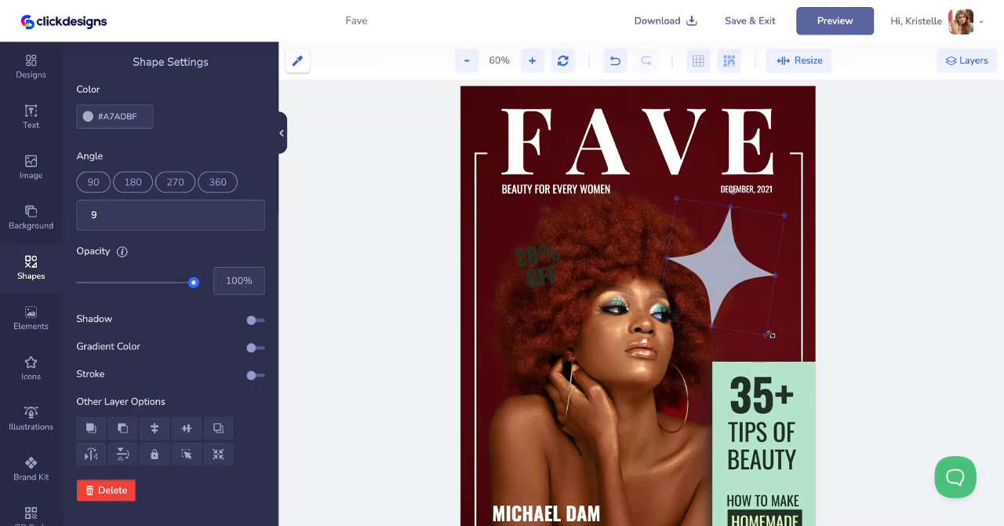
drag(733, 287, 744, 284)
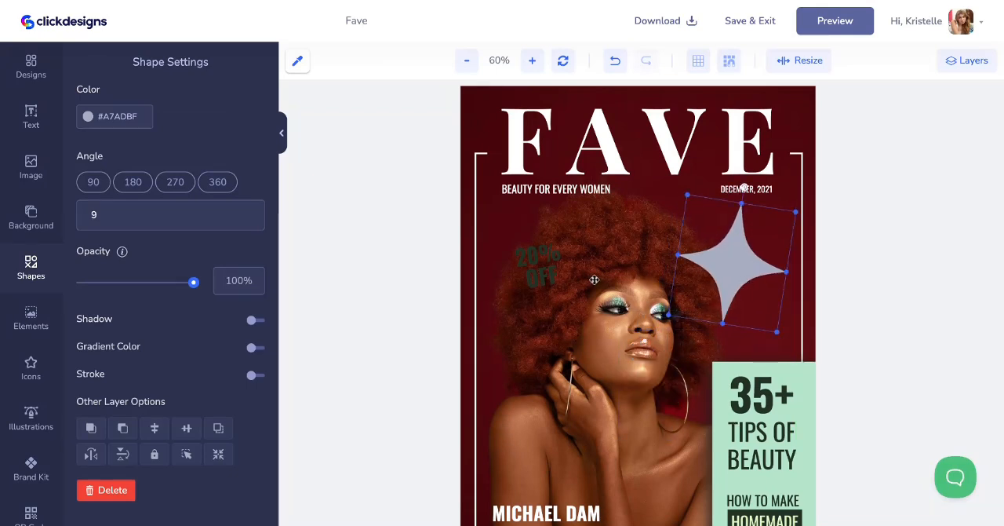
Set the star's color to #B4E5CA and turn on its shadow
click(544, 266)
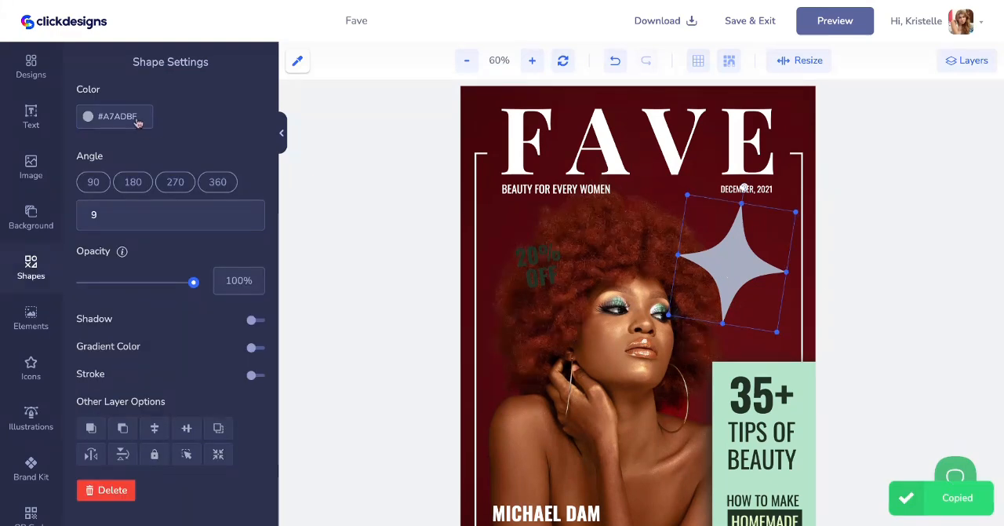
double_click(136, 118)
key(BackSpace)
key(ctrl+v)
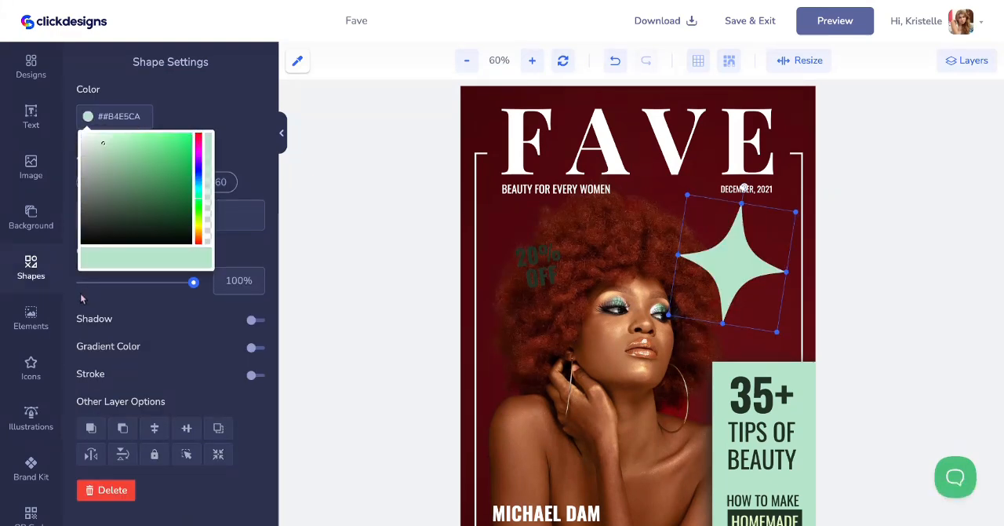
click(255, 320)
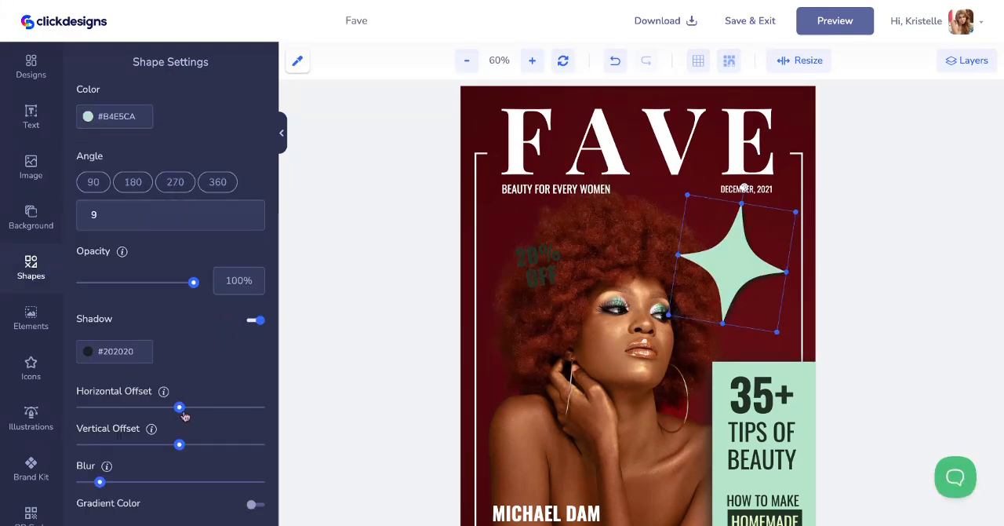
click(627, 437)
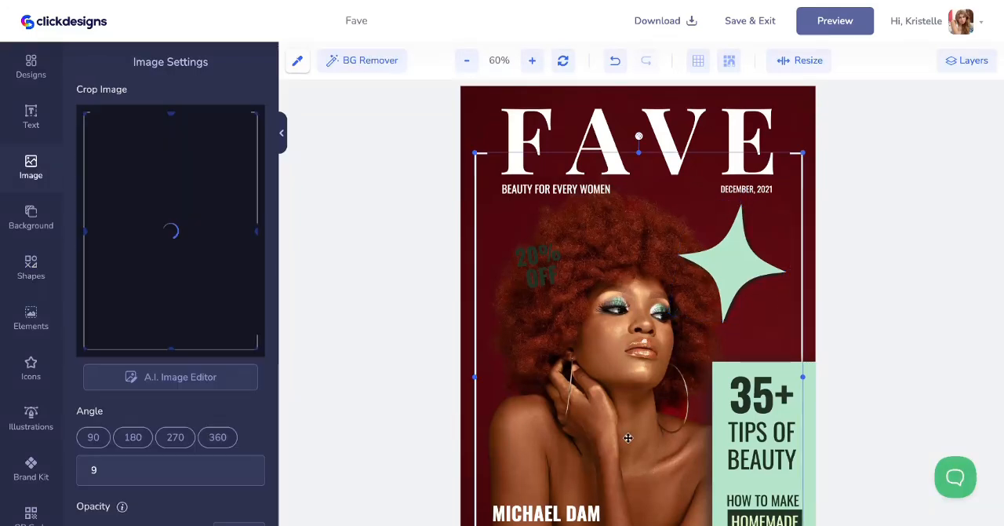
Move the "20% OFF" text onto the star and bring its layer to the top of the layer order
scroll(573, 265, down, 3)
scroll(573, 265, up, 1)
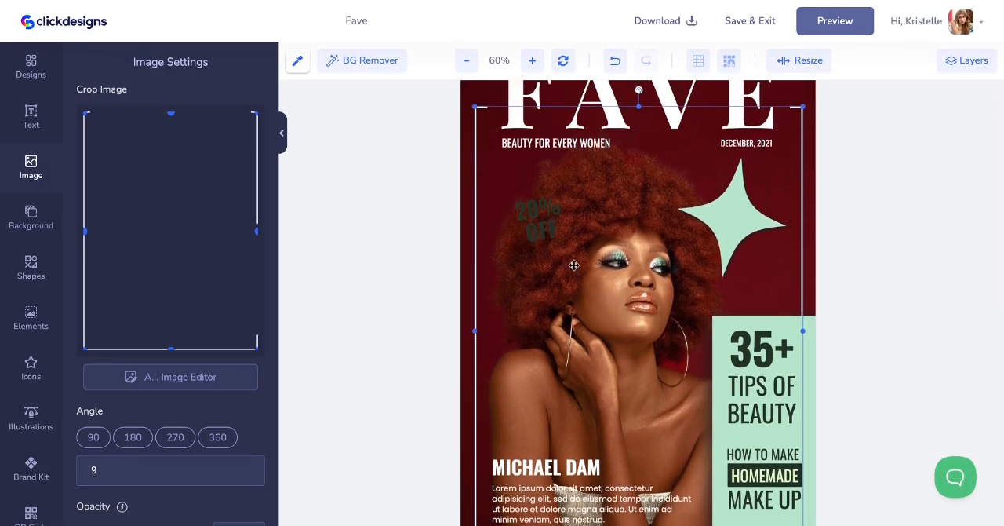
drag(549, 234, 731, 224)
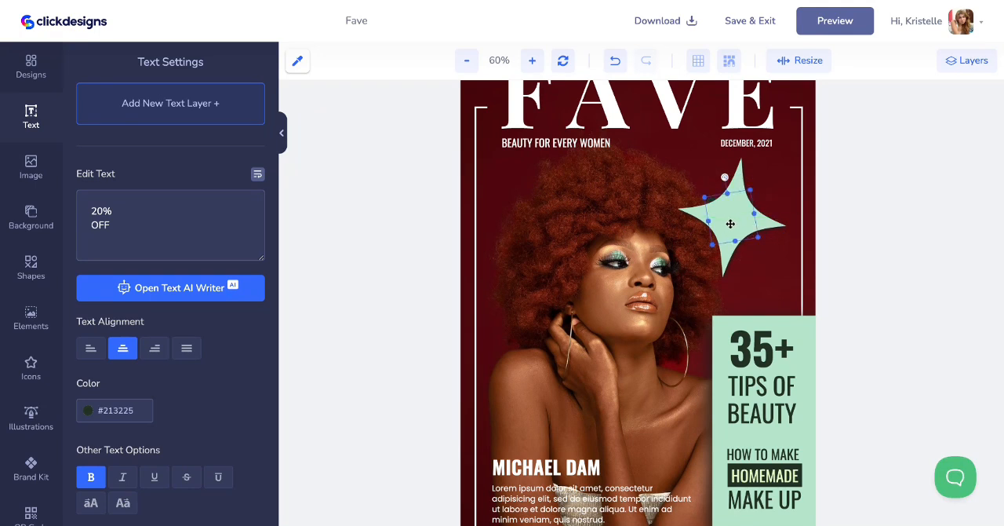
click(961, 60)
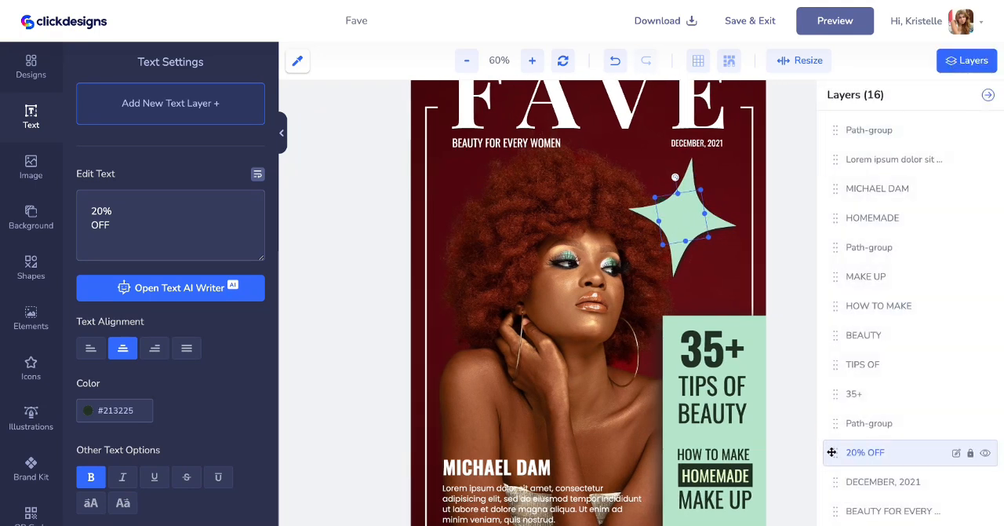
drag(832, 452, 836, 118)
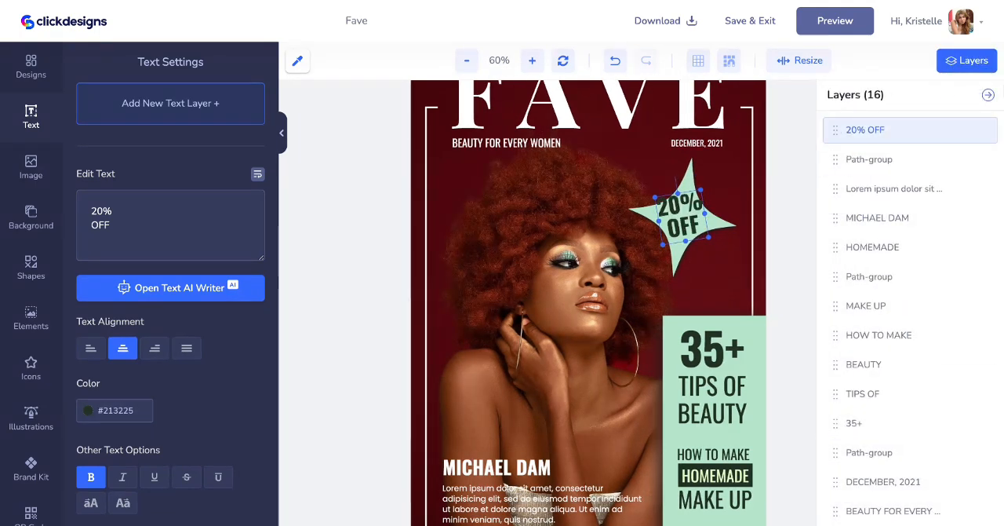
click(989, 95)
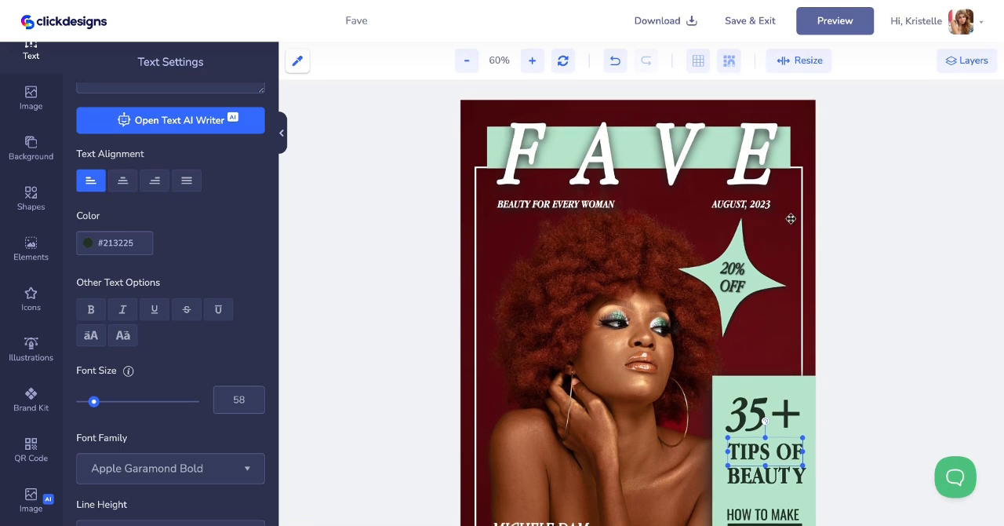
Review the cover's restyled text, checking the settings of the "20% OFF" and "BEAUTY" text layers
scroll(791, 219, down, 2)
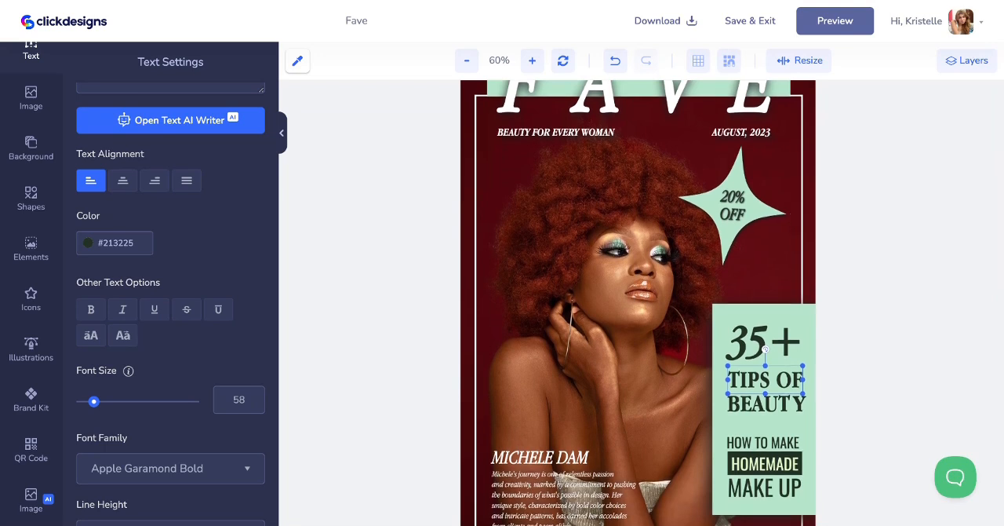
scroll(749, 139, up, 1)
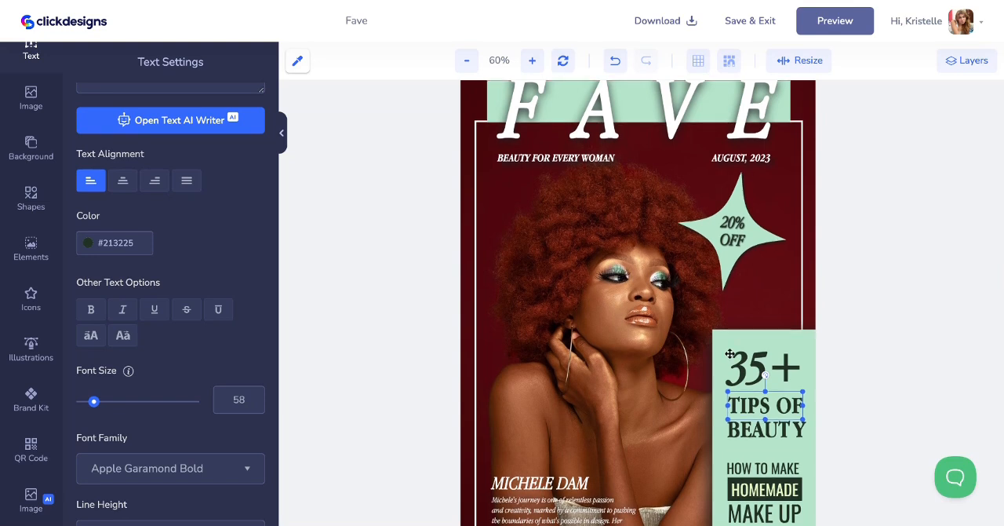
scroll(730, 353, down, 1)
scroll(730, 354, up, 1)
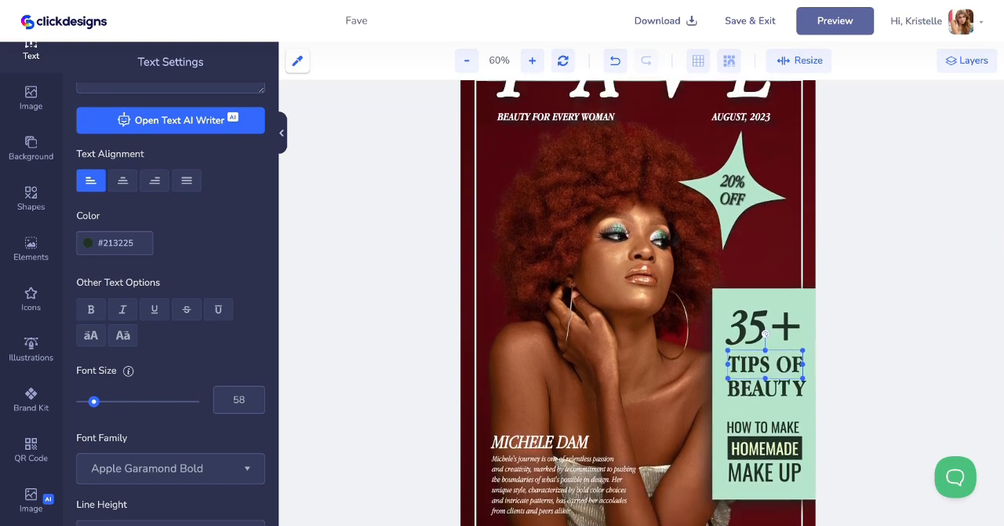
click(735, 184)
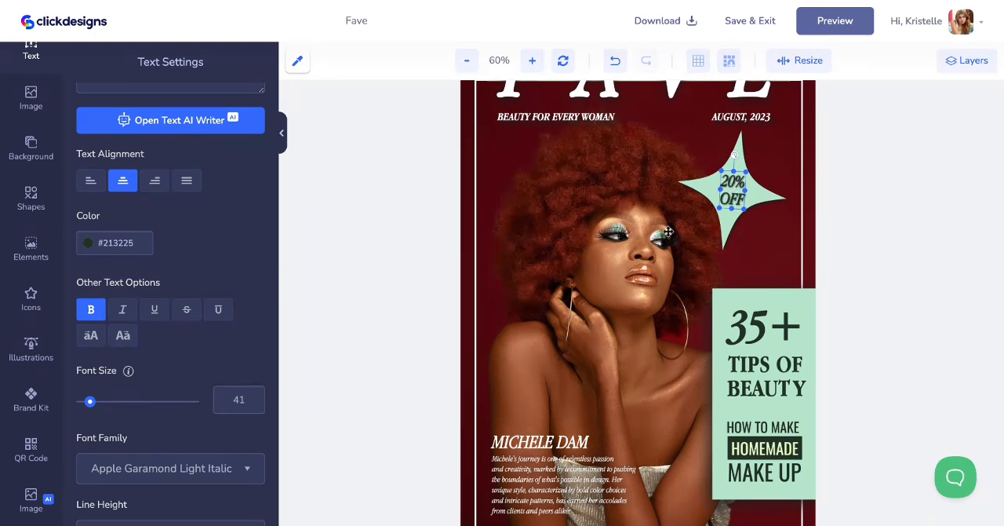
scroll(668, 231, down, 2)
click(784, 342)
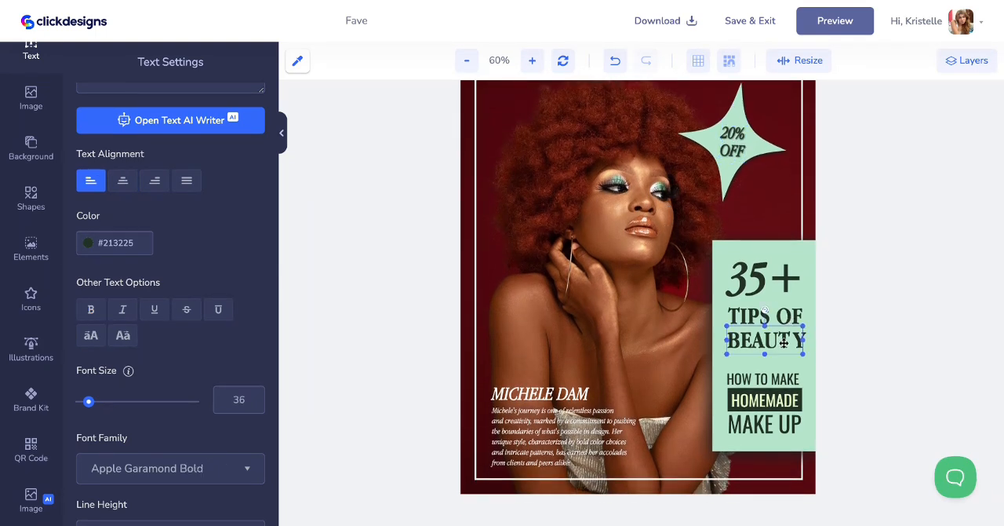
Trim the mint rectangle behind the FAVE title slightly by lowering its top edge, and check the cover
scroll(784, 342, up, 5)
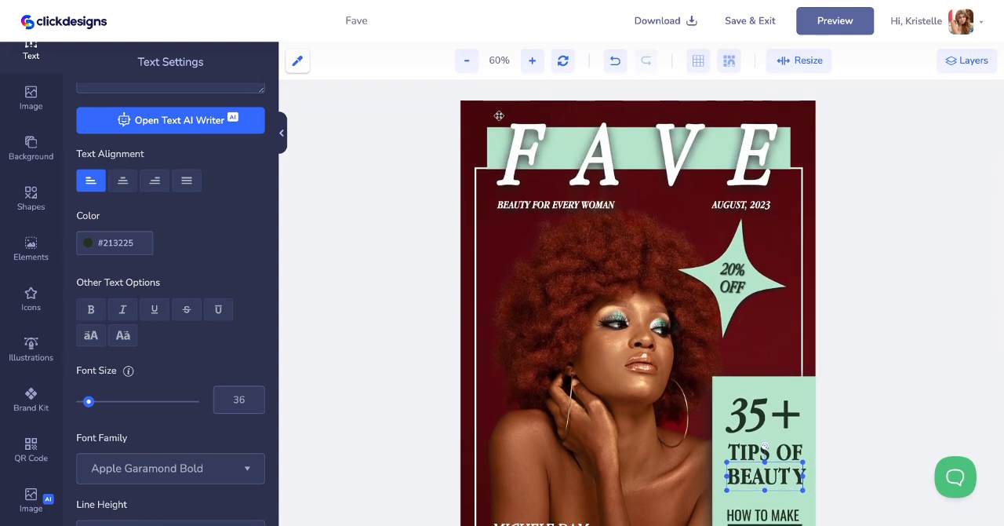
click(496, 148)
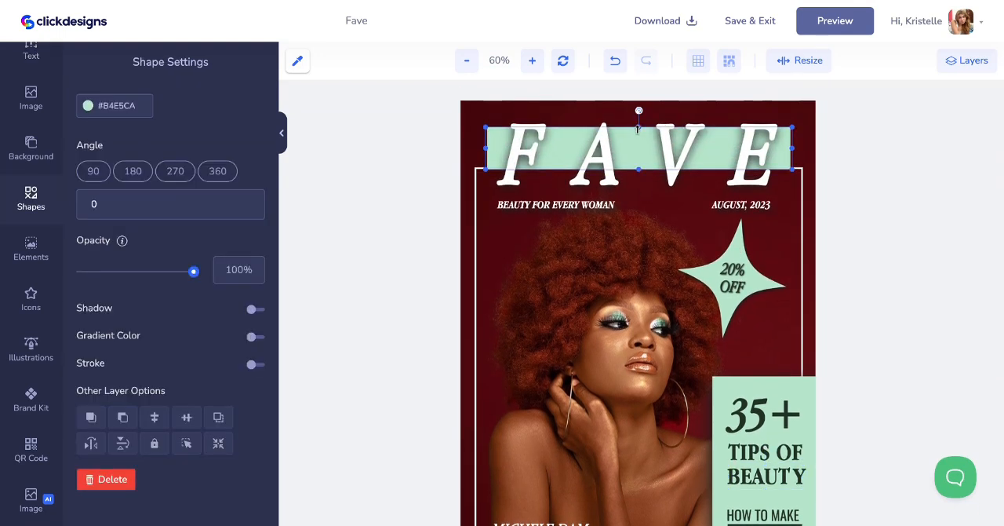
drag(639, 125, 639, 129)
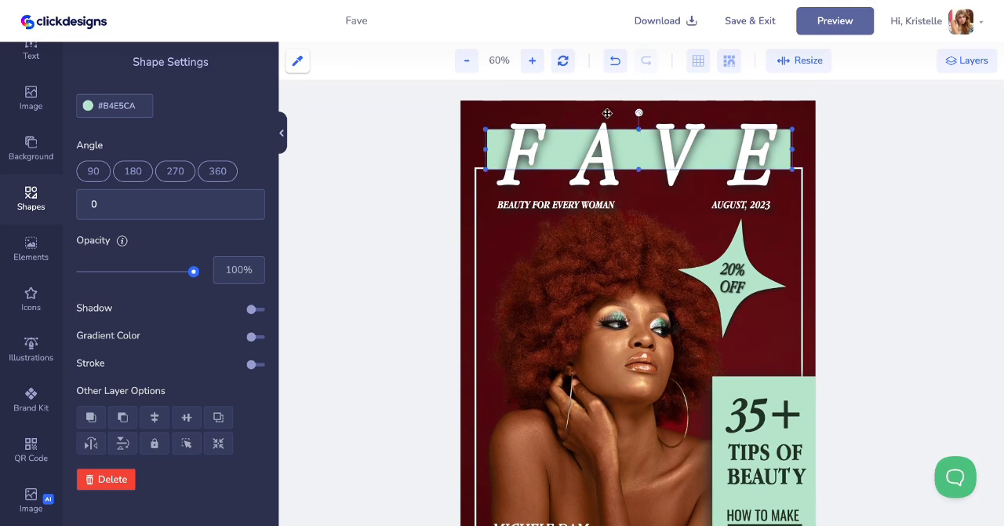
click(607, 113)
click(471, 153)
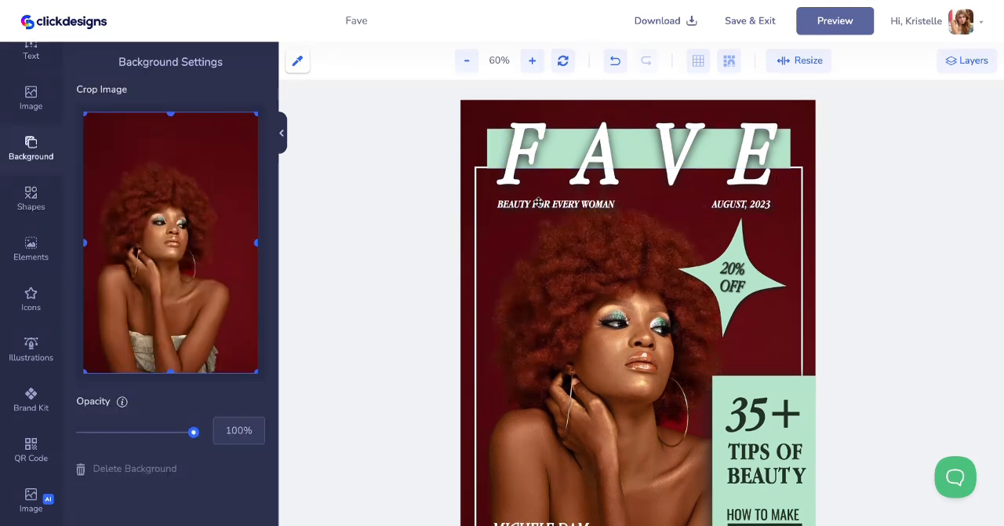
scroll(539, 203, down, 3)
scroll(539, 202, up, 3)
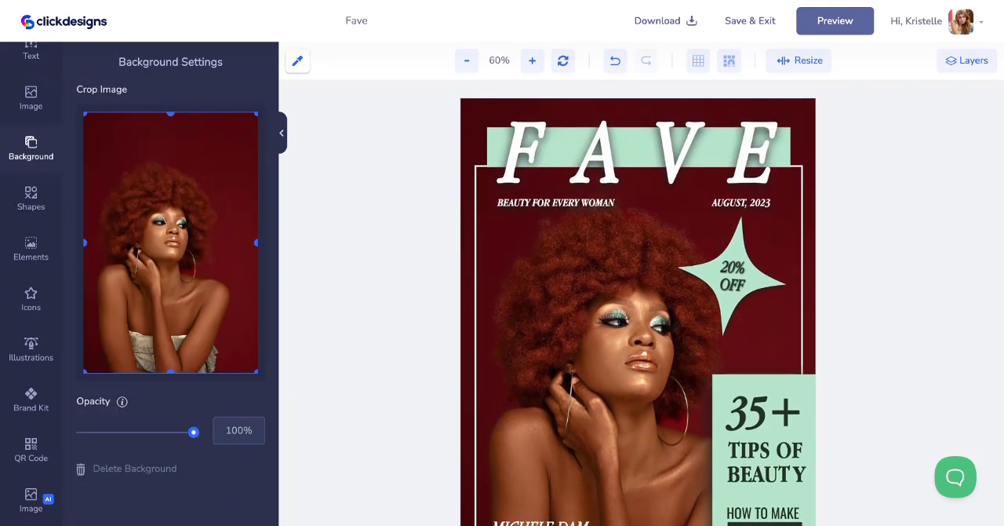
Apply the brand kit's Apple Garamond Bold font to the "HOW TO MAKE" text on the mint panel
scroll(571, 235, down, 1)
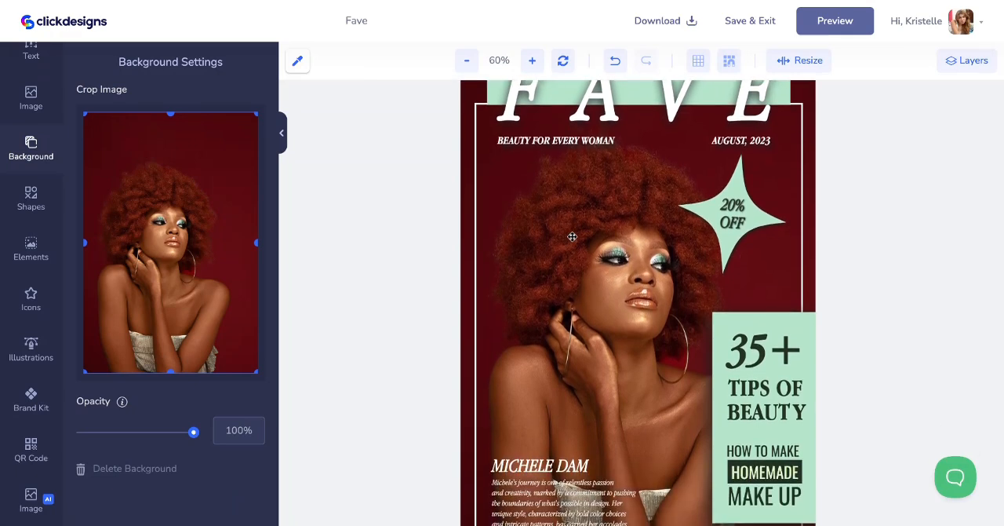
scroll(615, 258, down, 1)
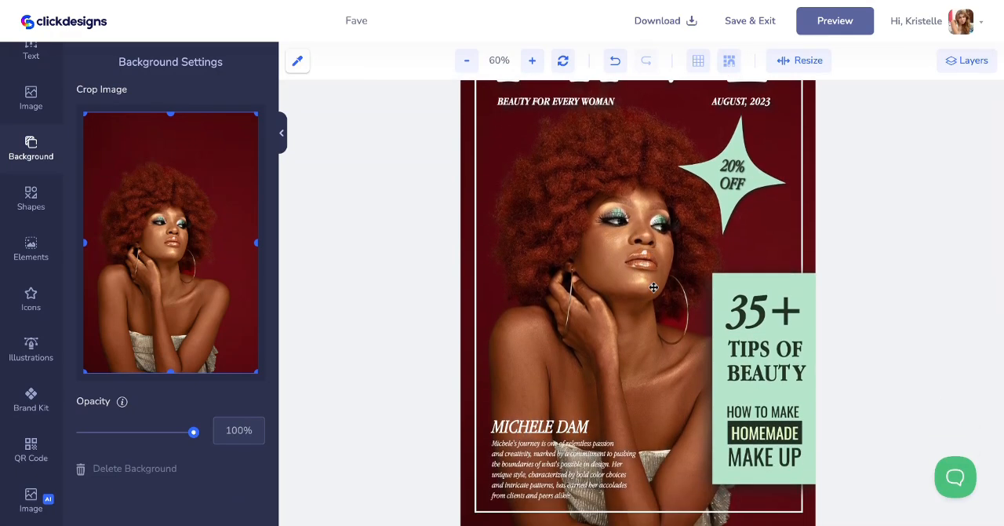
click(755, 408)
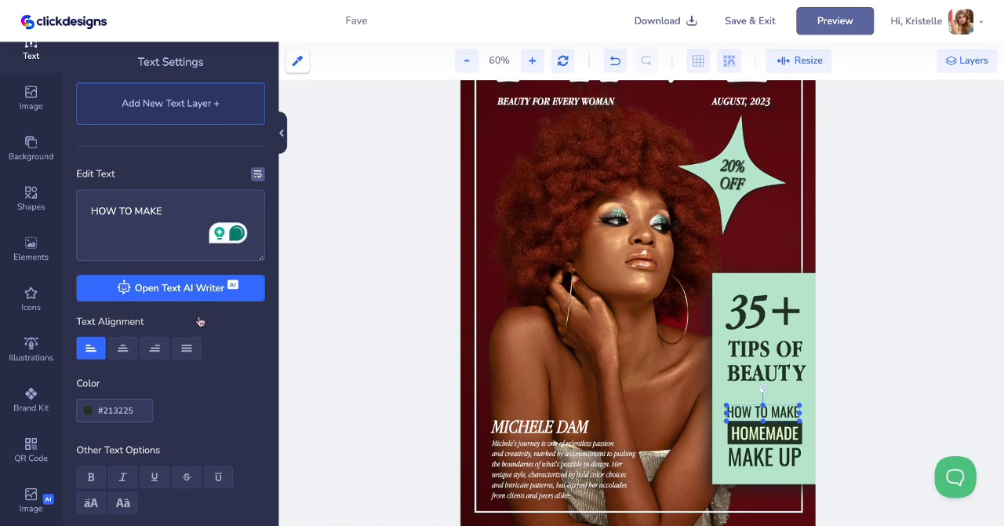
click(44, 450)
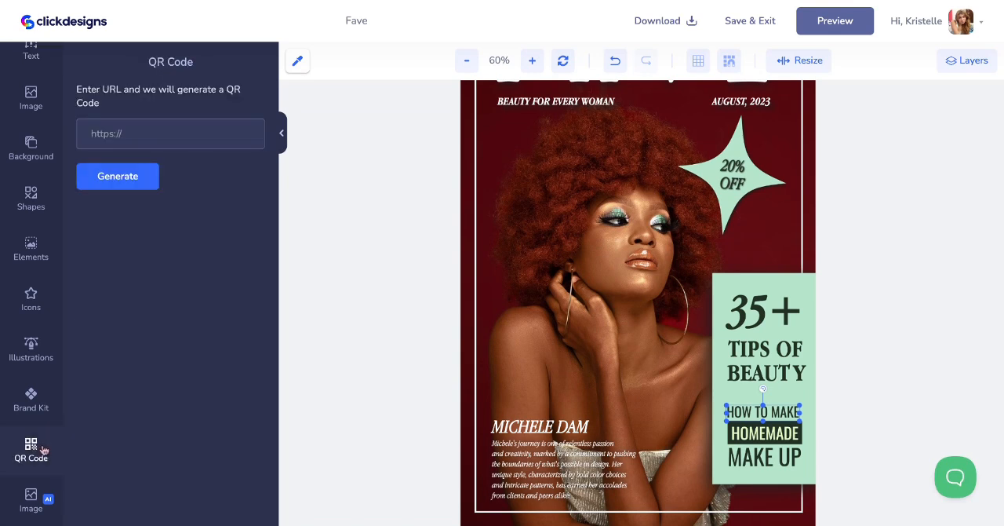
click(33, 400)
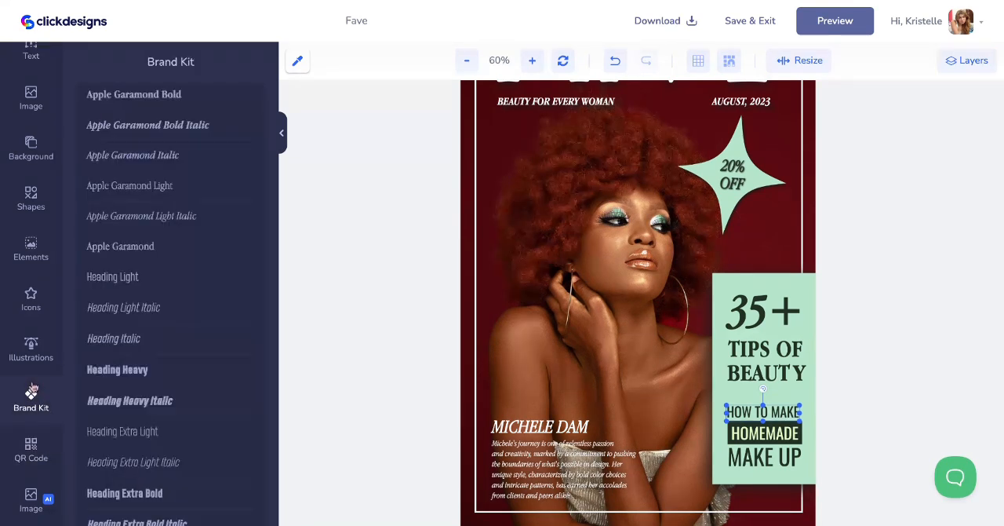
click(200, 100)
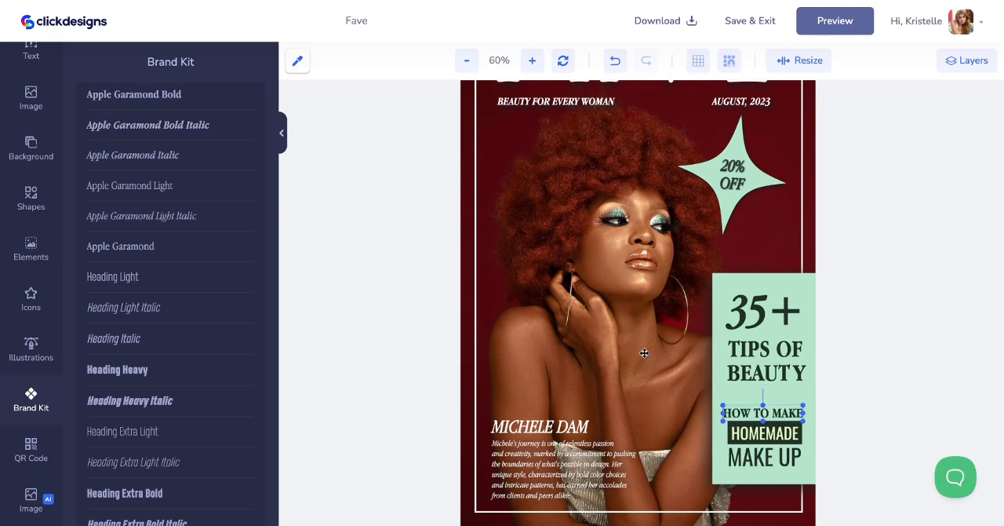
Apply the brand kit's Apple Garamond Bold font to the "HOMEMADE" and "MAKE UP" texts
click(757, 436)
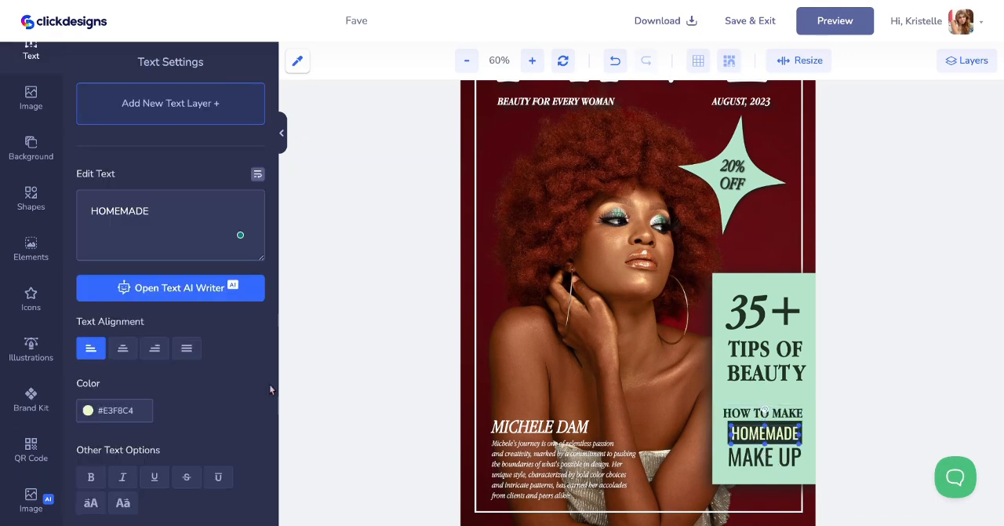
click(32, 401)
click(182, 102)
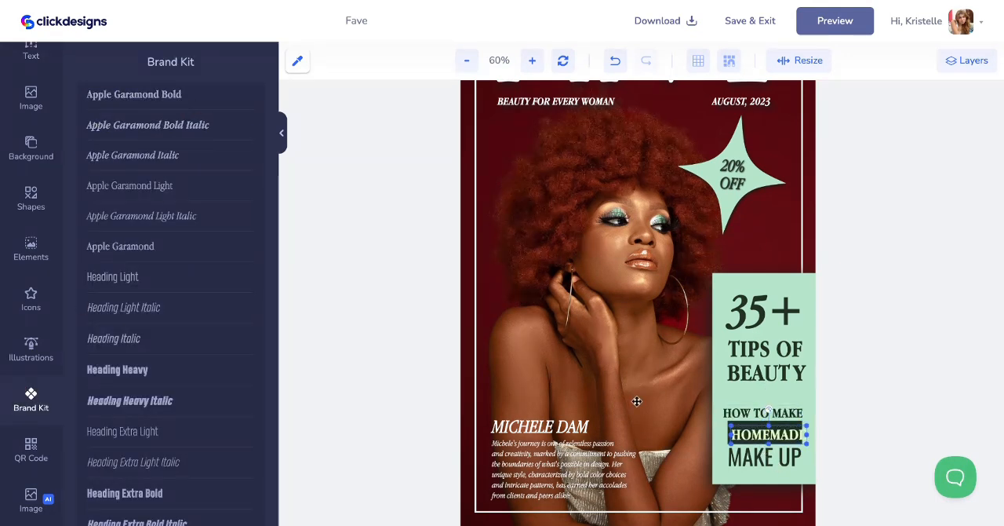
click(745, 457)
click(31, 400)
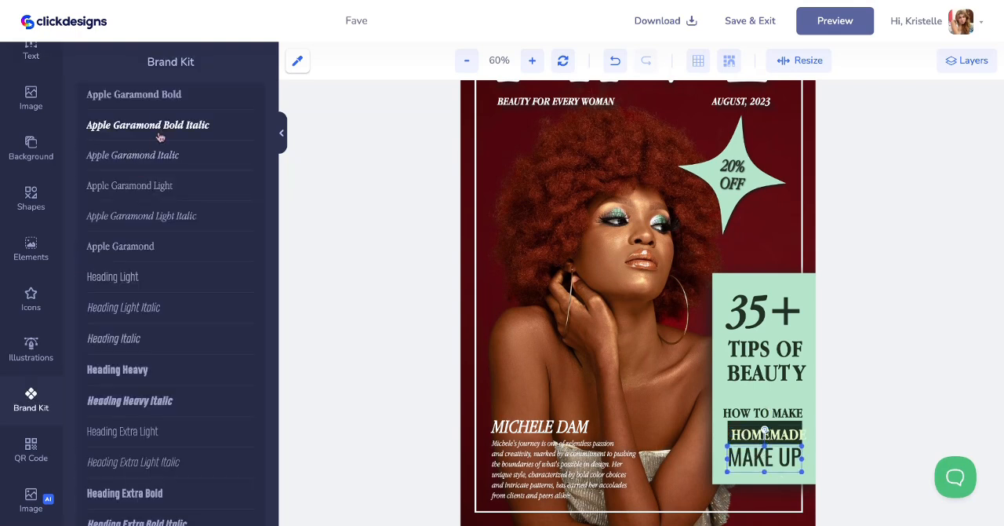
click(157, 95)
Fit the dark rectangle and the word "HOMEMADE" together so the rectangle fully backs the word, and check the cover
click(764, 427)
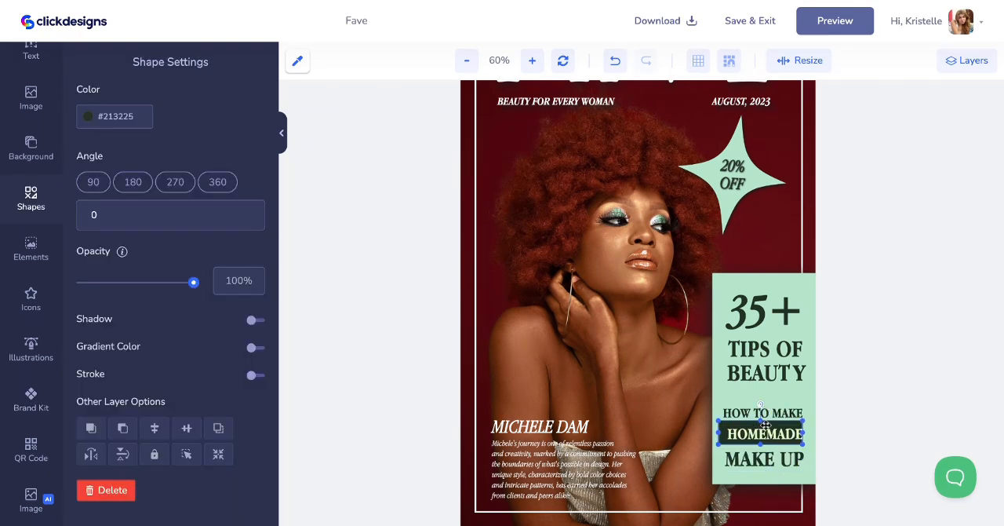
drag(772, 424, 777, 426)
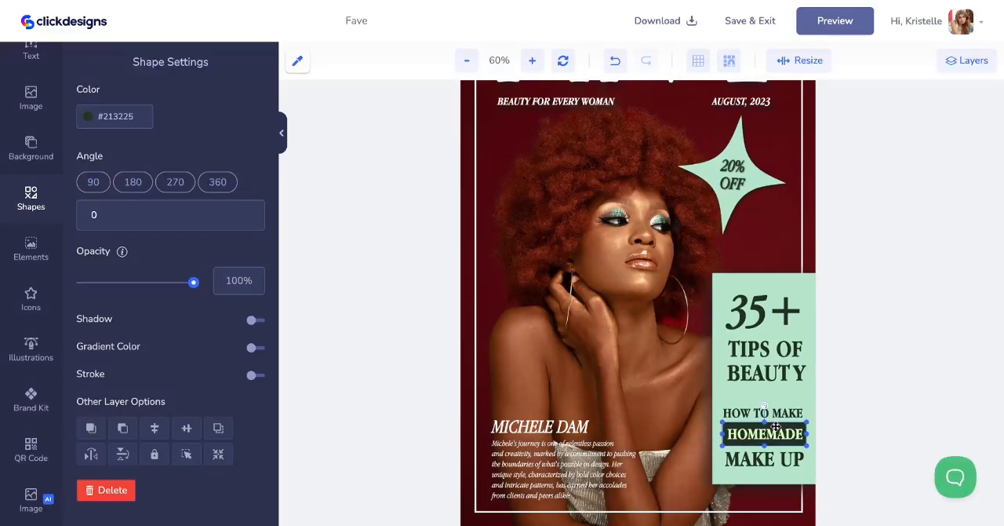
click(782, 457)
click(506, 302)
scroll(506, 301, up, 1)
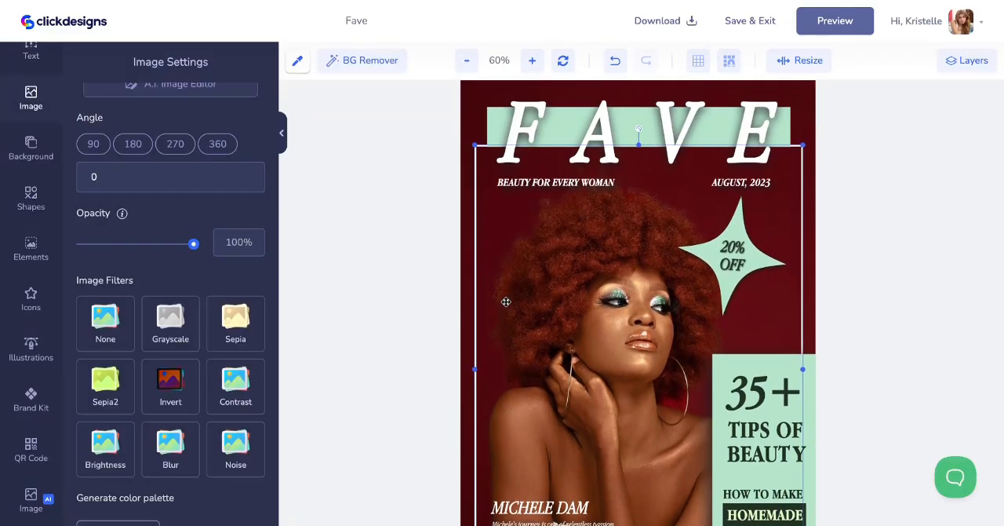
scroll(506, 301, down, 2)
scroll(506, 301, up, 3)
scroll(506, 302, down, 3)
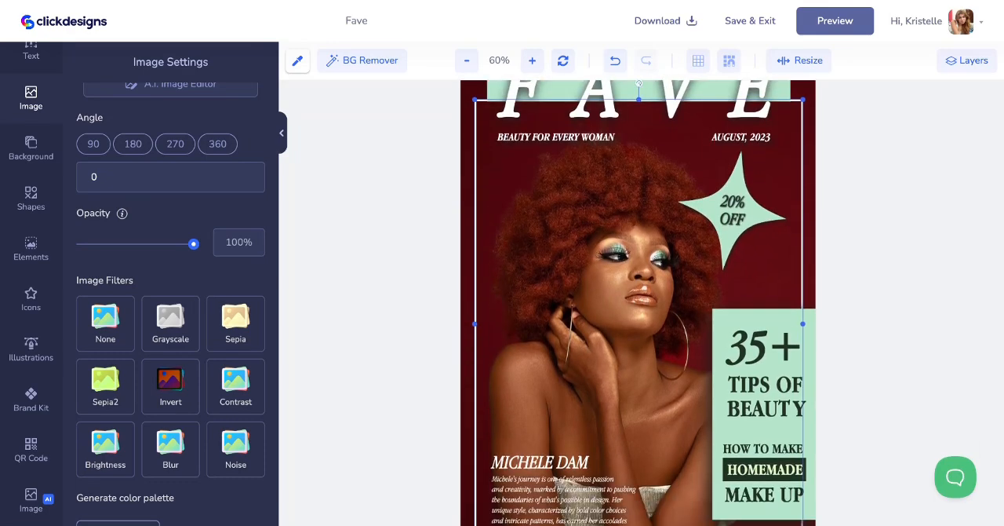
scroll(506, 301, up, 3)
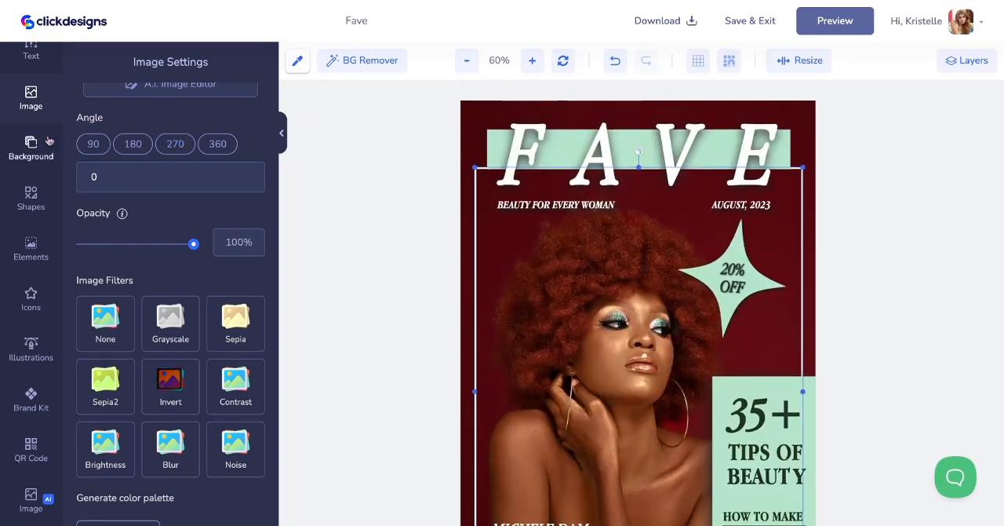
Search the Pixabay stock images for "paper texture" to find an overlay for the cover
click(47, 142)
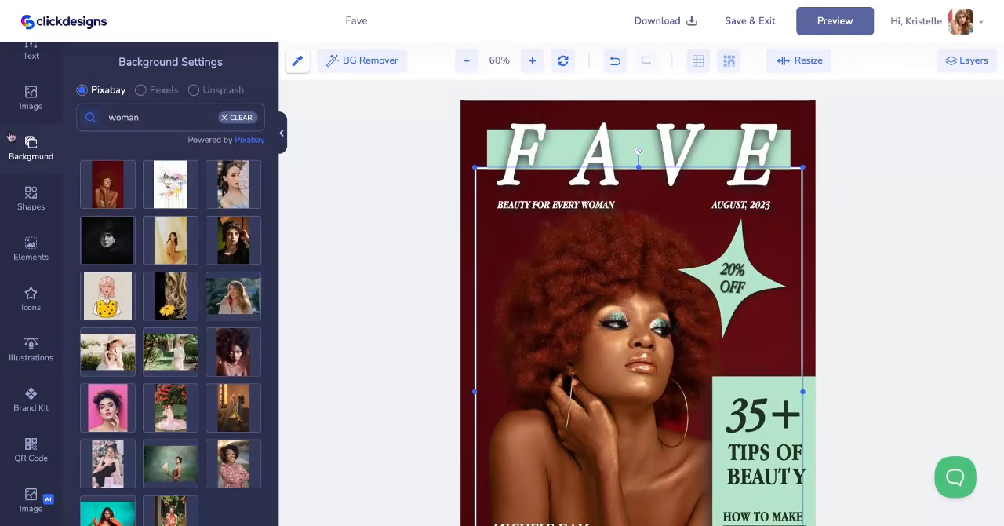
click(31, 104)
click(194, 251)
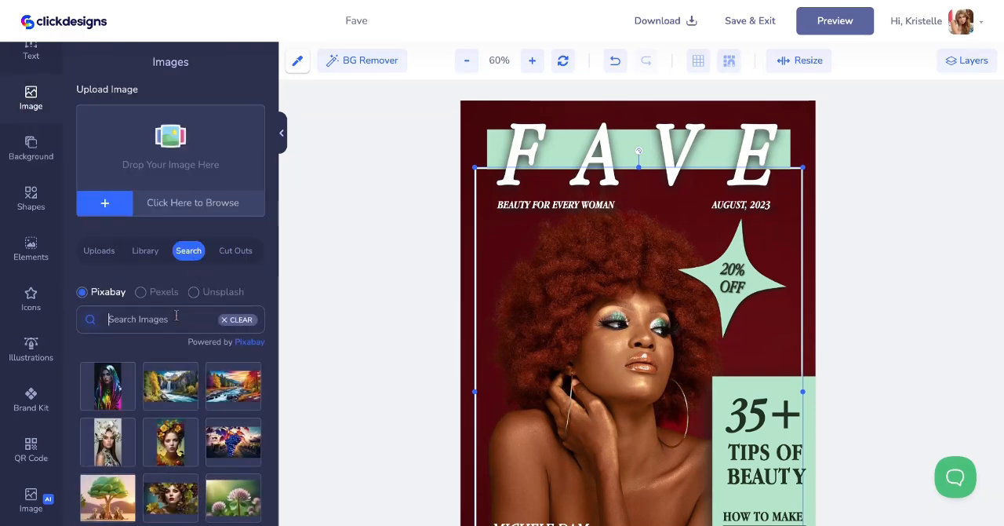
text(paper texture)
key(Return)
Browse additional texture results and add the crumpled beige paper image to the cover
scroll(178, 384, down, 5)
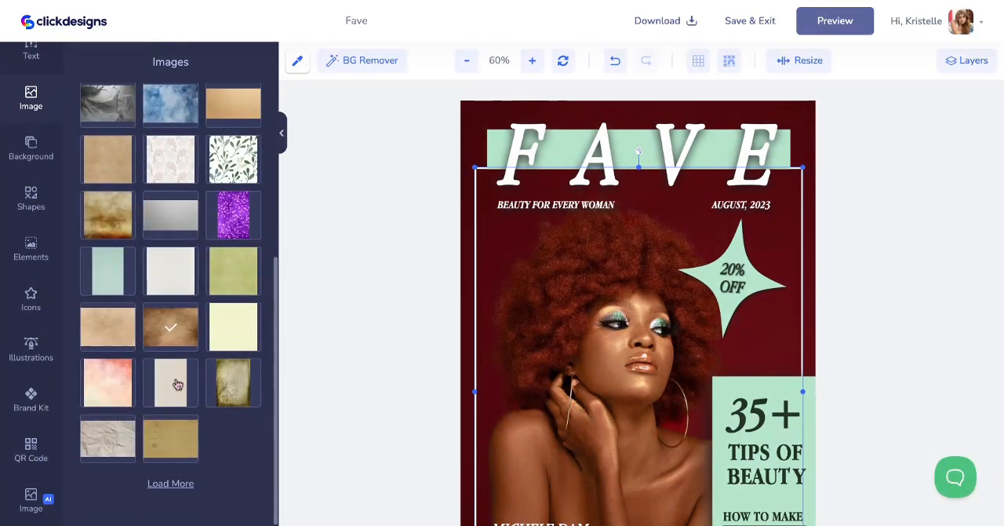
click(171, 482)
scroll(219, 293, down, 3)
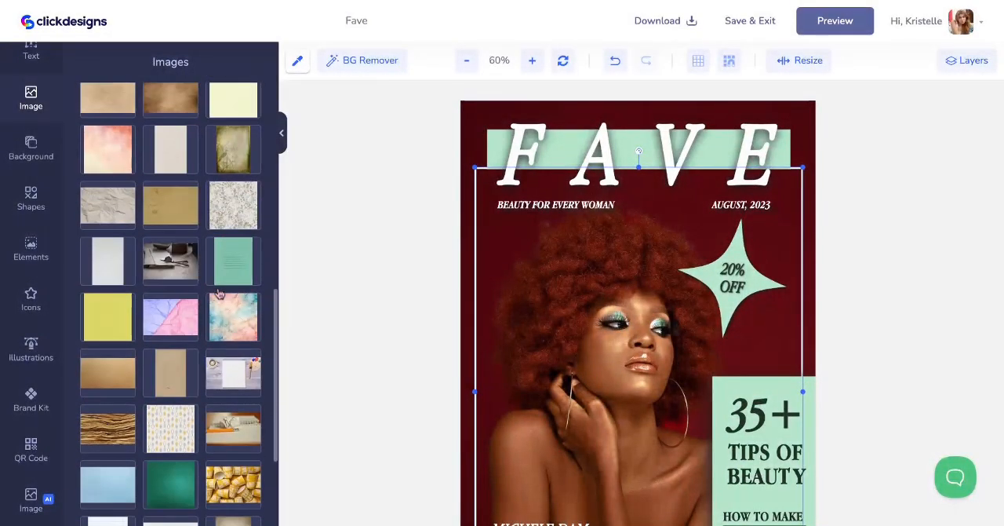
scroll(216, 314, down, 2)
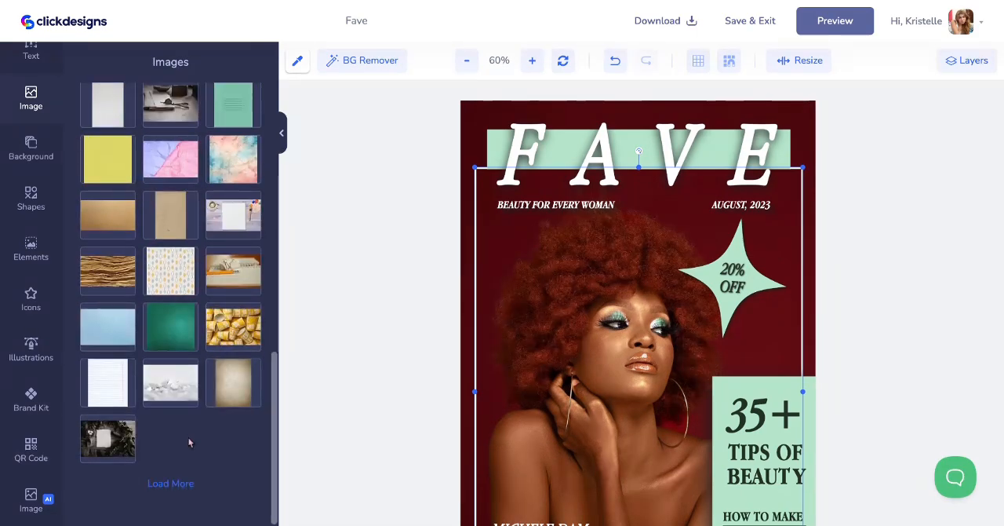
scroll(188, 443, up, 3)
click(106, 279)
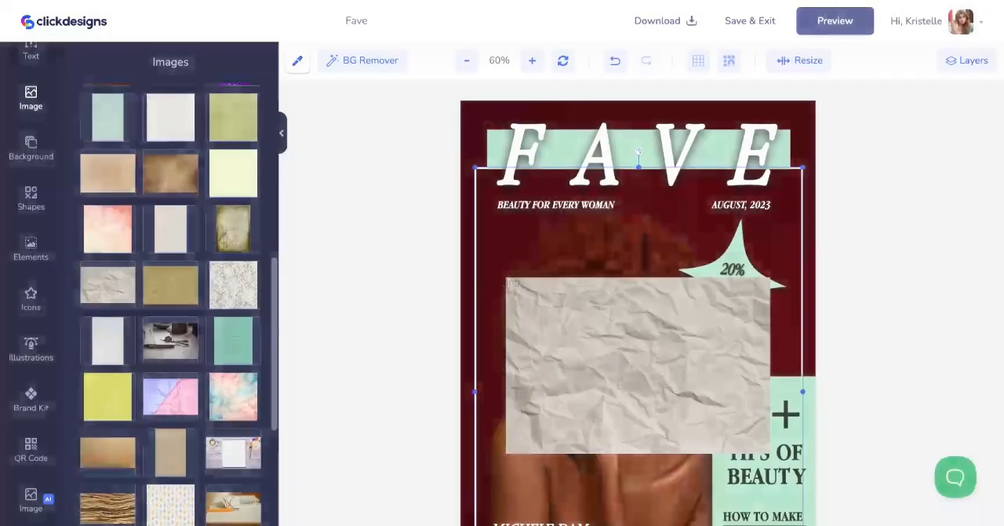
click(754, 436)
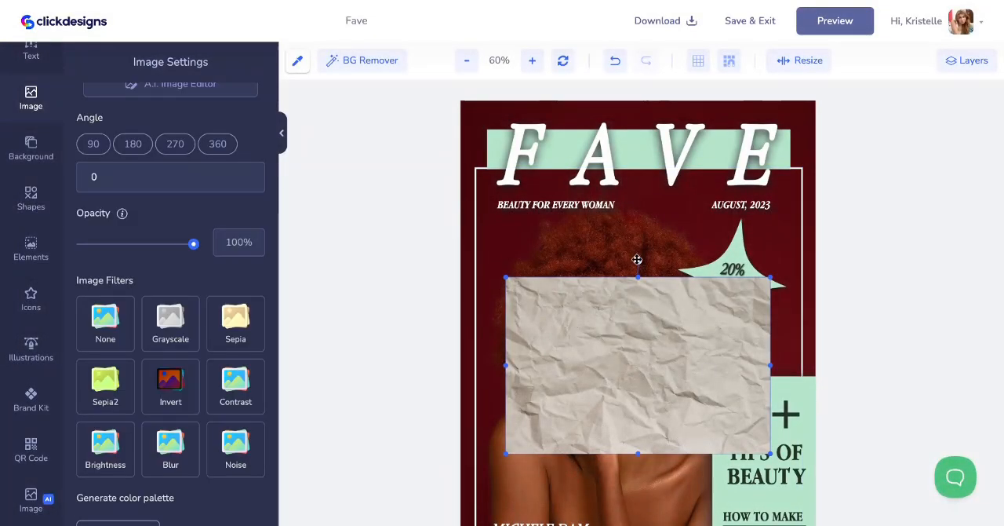
Rotate the crumpled paper image to 270 degrees and enlarge it from the upper-left corner to cover the whole page
drag(637, 258, 484, 361)
drag(616, 332, 535, 220)
scroll(535, 221, down, 3)
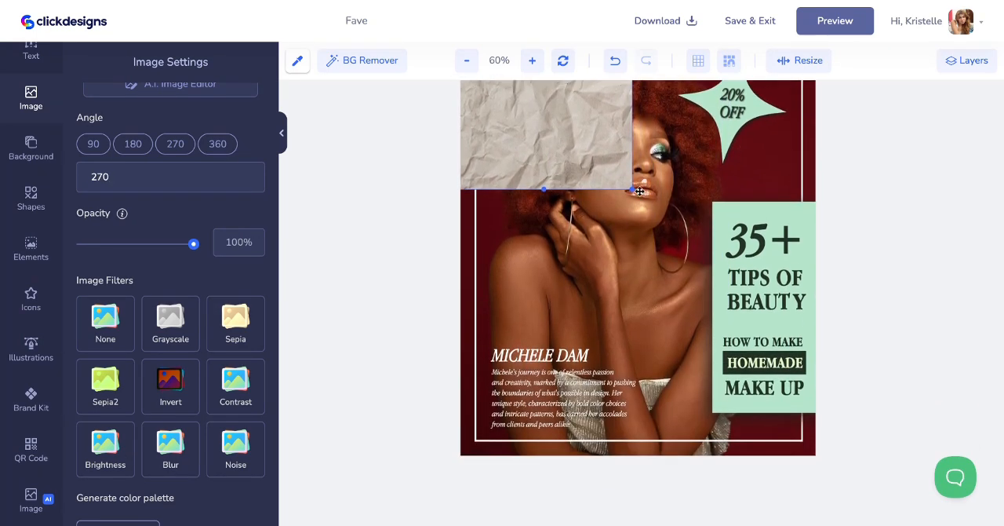
drag(634, 190, 751, 433)
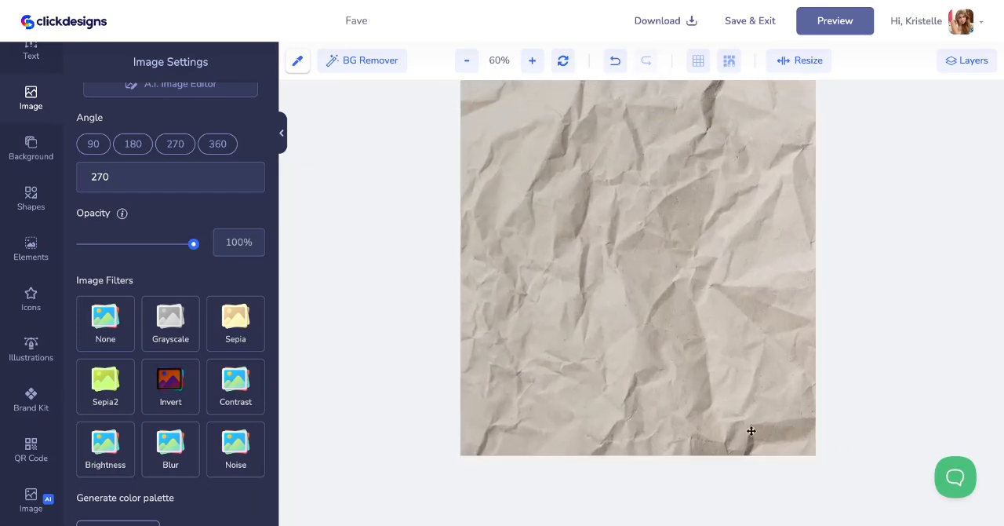
Lower the paper texture's opacity to 19% and check the textured cover
drag(187, 253, 107, 262)
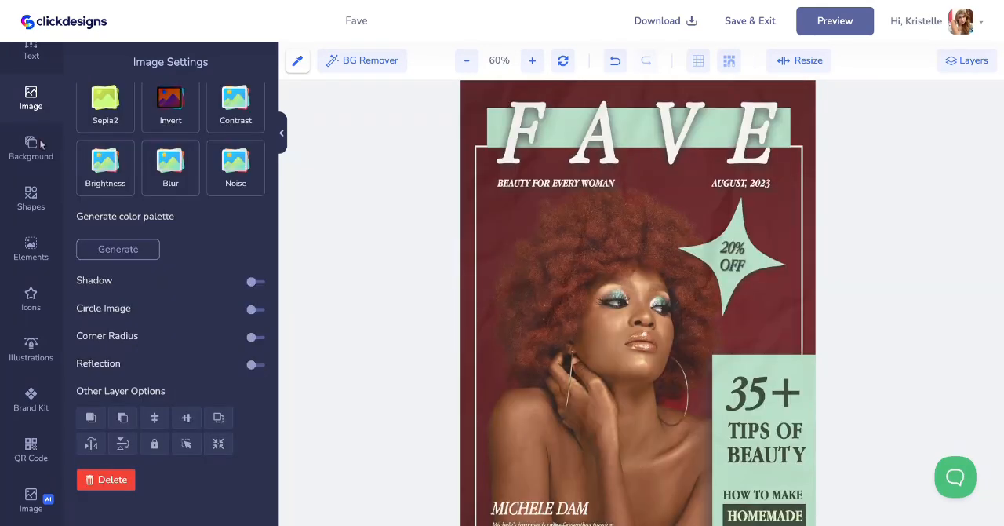
click(26, 68)
scroll(581, 235, down, 1)
scroll(580, 234, up, 2)
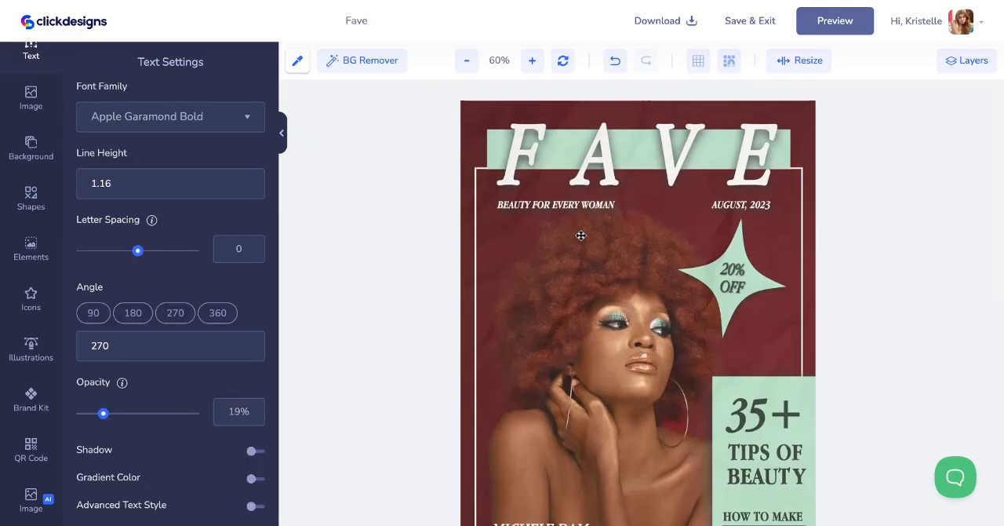
Open the magazine mockup preview and examine the finished cover from title to bottom edge
click(736, 28)
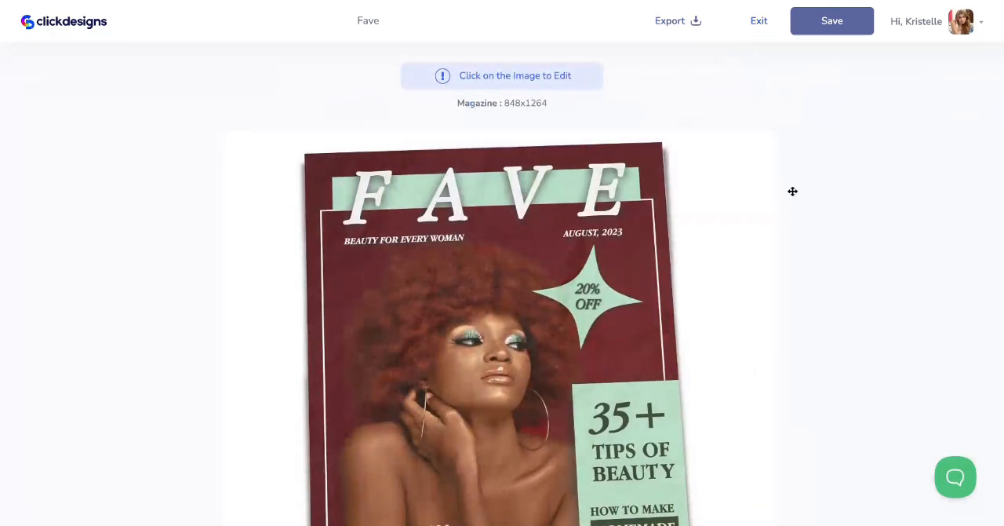
scroll(793, 190, down, 1)
scroll(792, 190, down, 1)
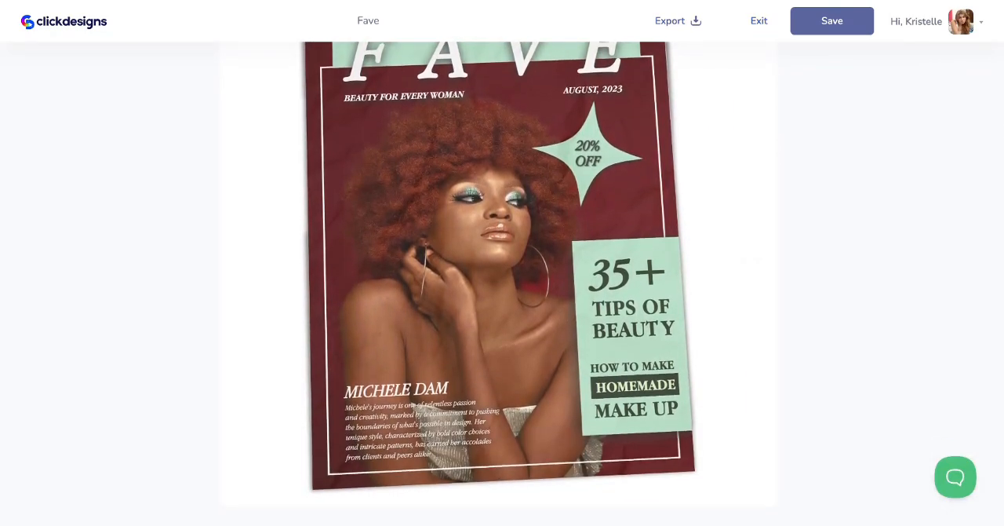
scroll(499, 284, up, 1)
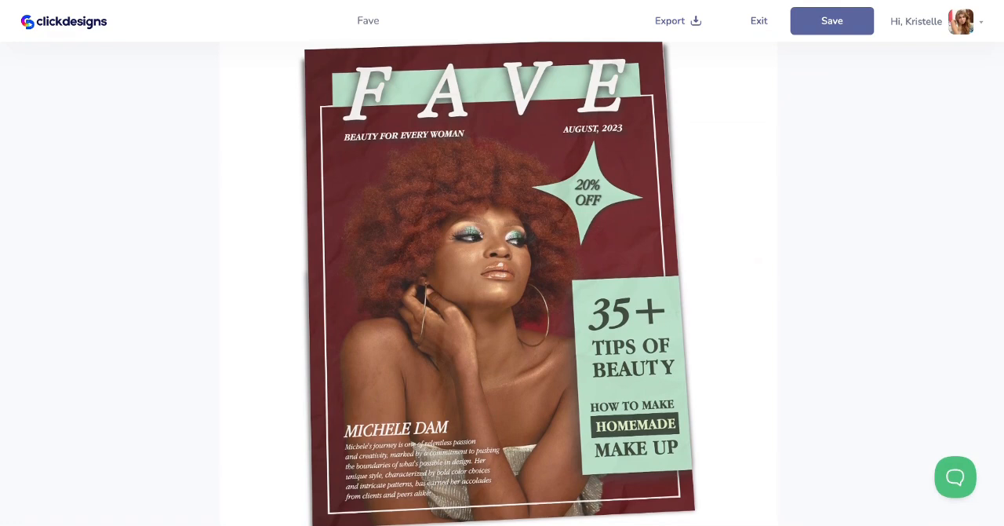
scroll(498, 283, up, 1)
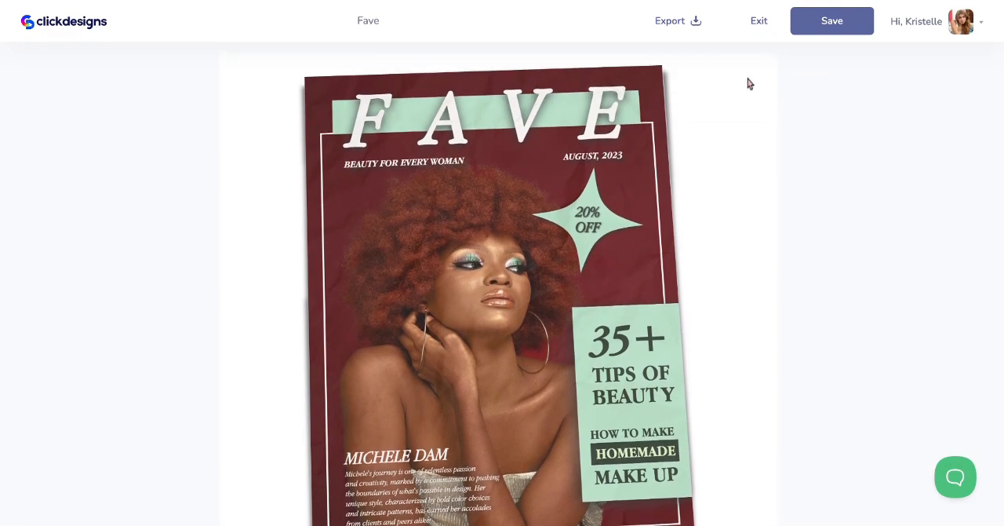
Check the export file type and DPI options, close them without exporting, and save the design
click(695, 30)
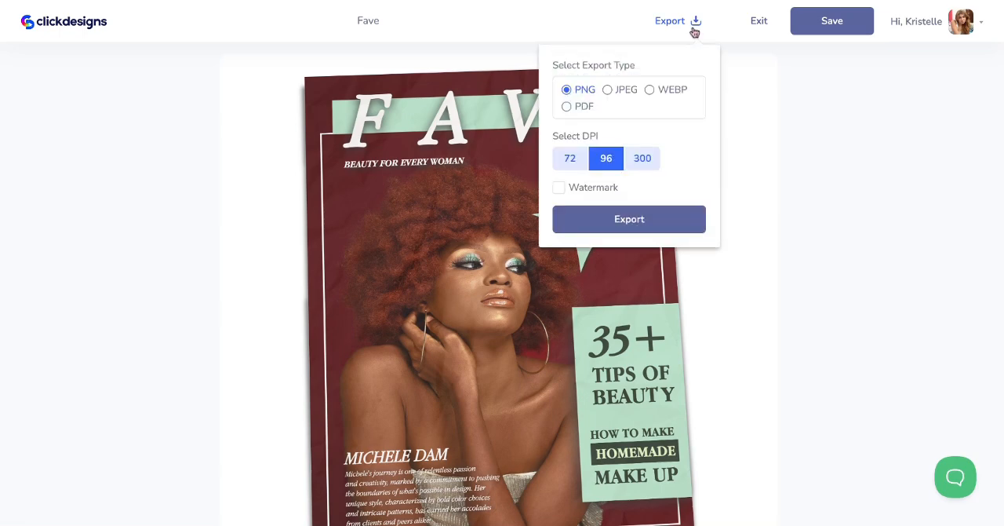
click(761, 117)
click(850, 20)
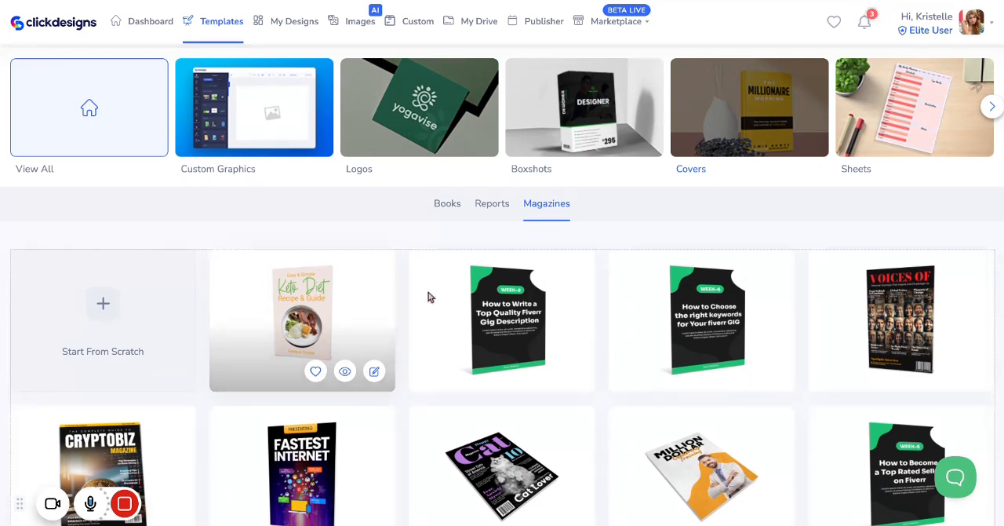
Start a new Covers design from scratch and browse the available blank book and magazine templates
scroll(429, 293, down, 2)
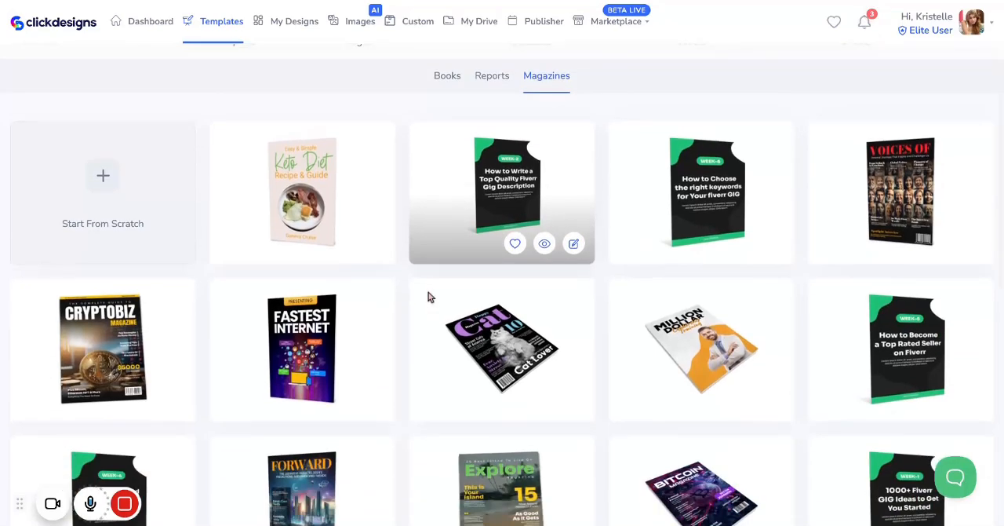
click(109, 184)
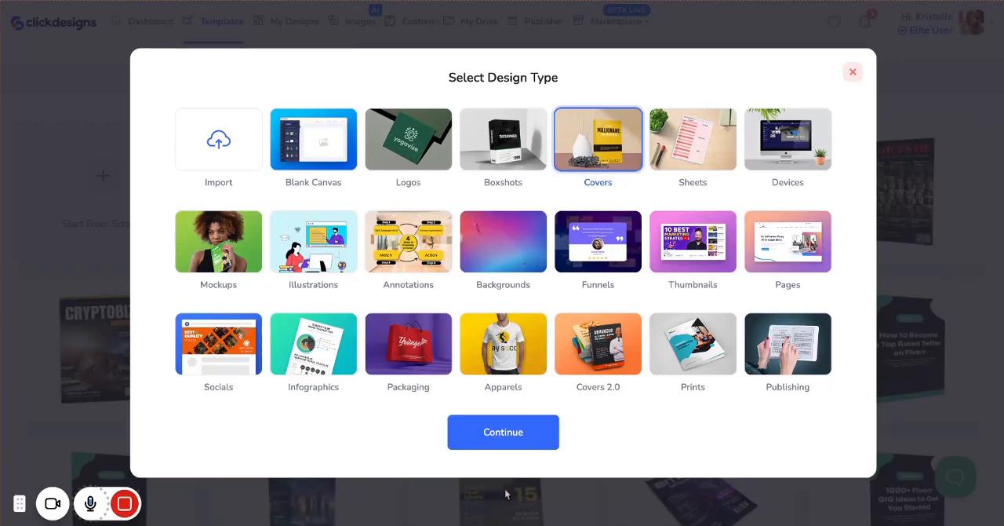
click(487, 430)
scroll(508, 263, down, 2)
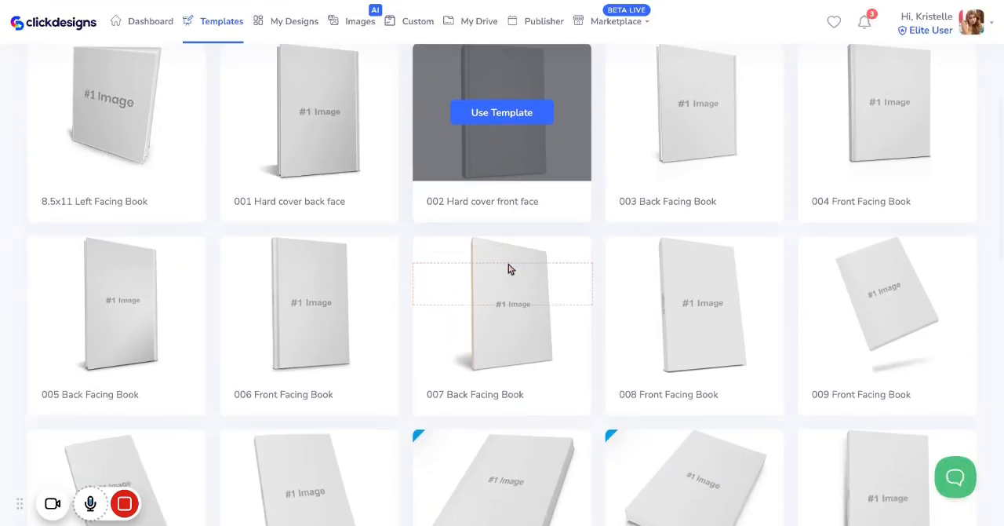
scroll(508, 264, up, 1)
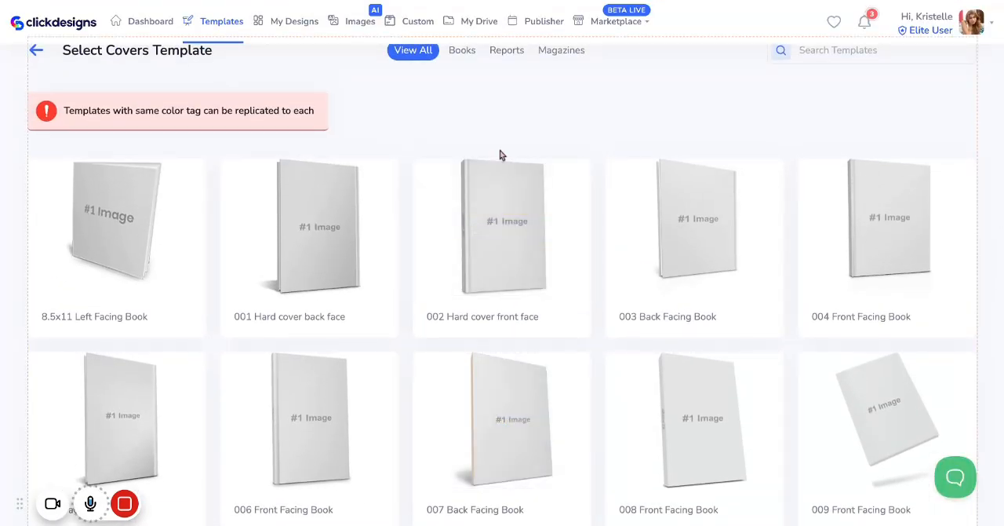
Filter the cover templates to Magazines and use the 001 Front facing magazine template
scroll(502, 157, down, 1)
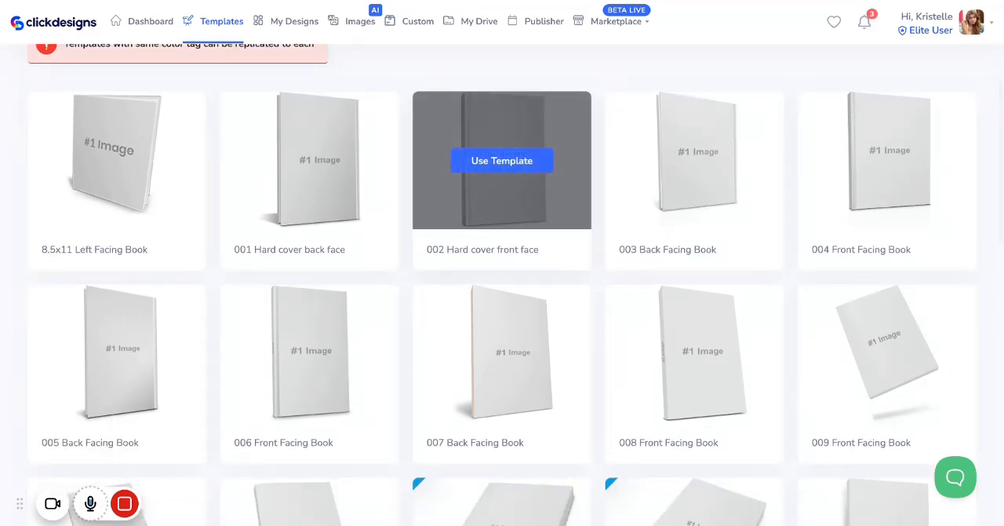
scroll(502, 157, up, 2)
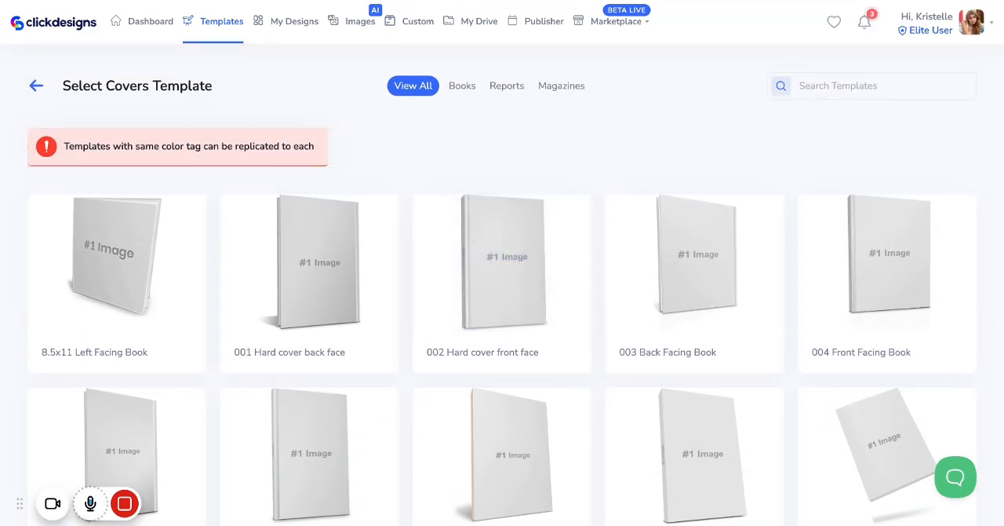
click(558, 87)
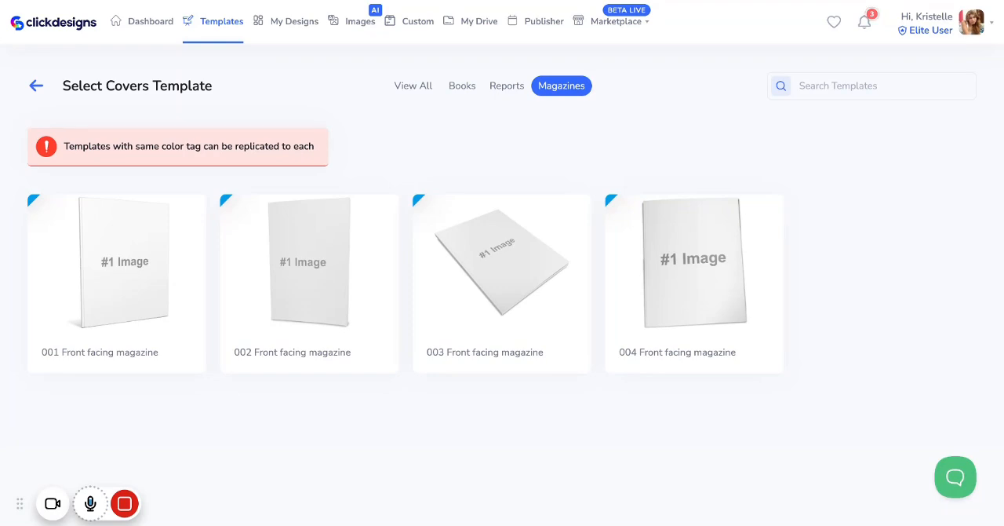
mouse_move(128, 290)
click(133, 262)
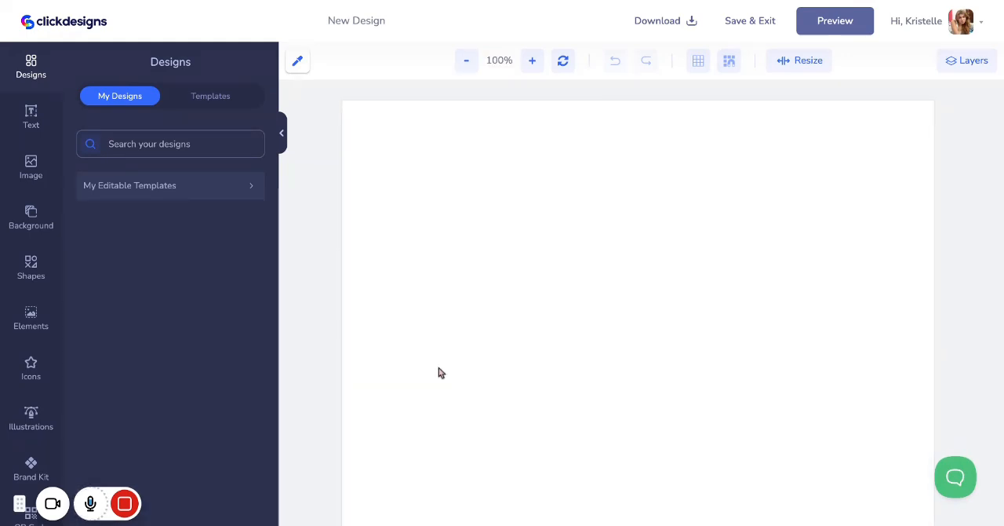
Add a photo of a grey tabby cat on a dark background, filling the whole blank page
click(466, 66)
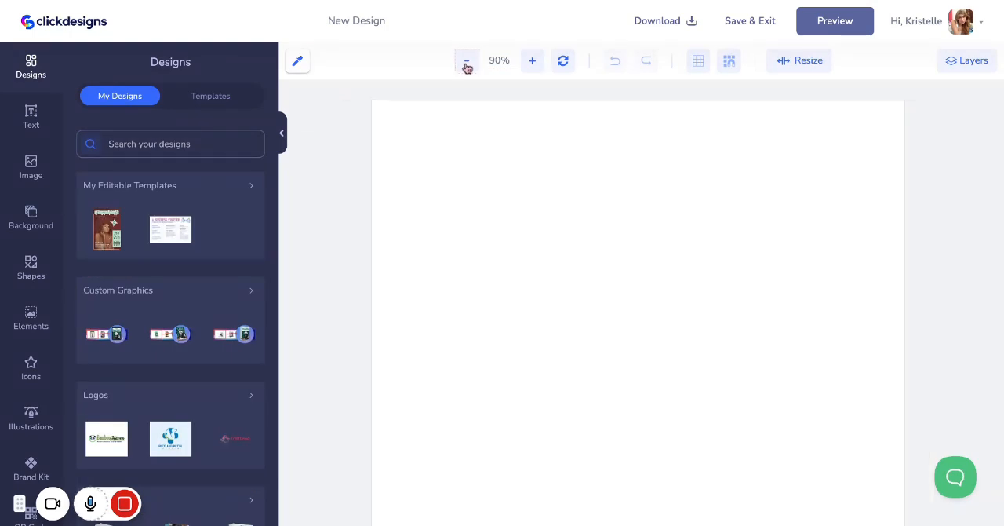
click(467, 68)
scroll(464, 173, down, 2)
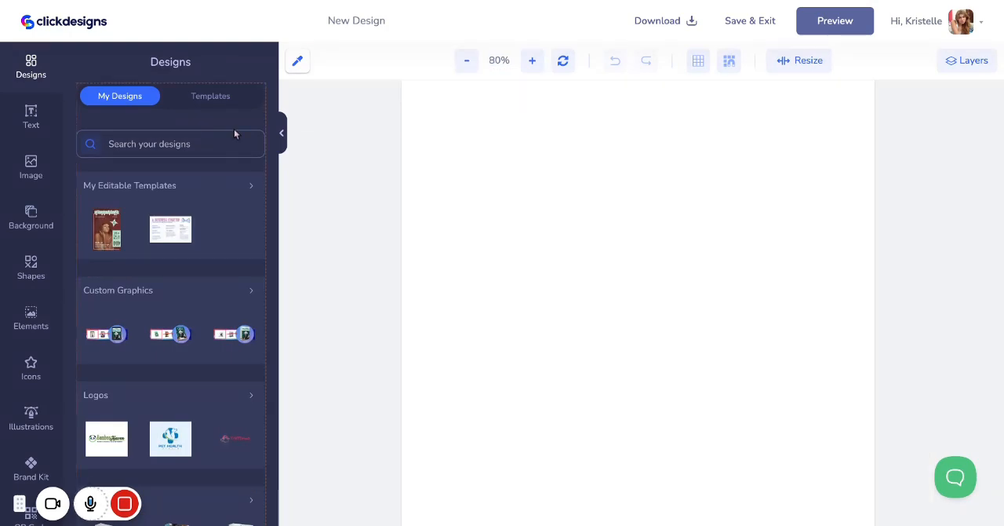
click(33, 174)
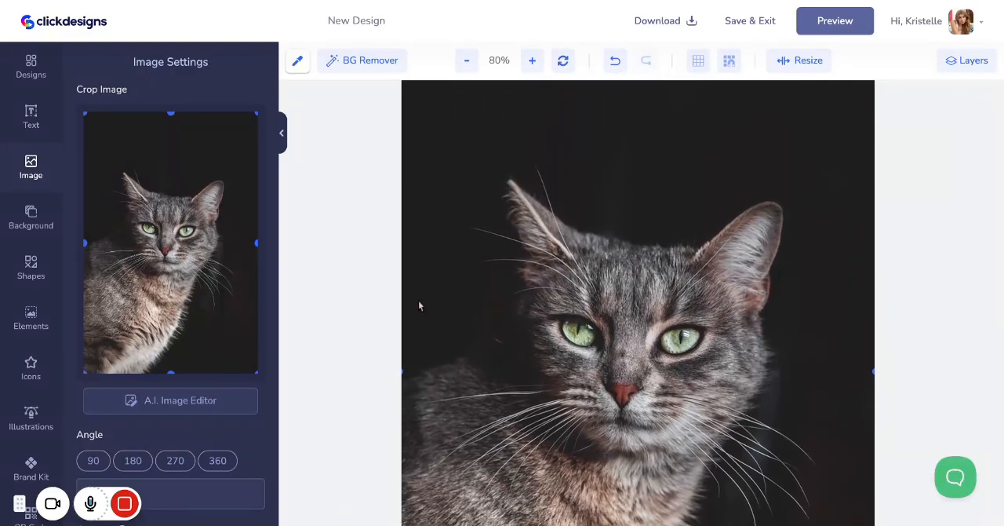
scroll(644, 261, up, 1)
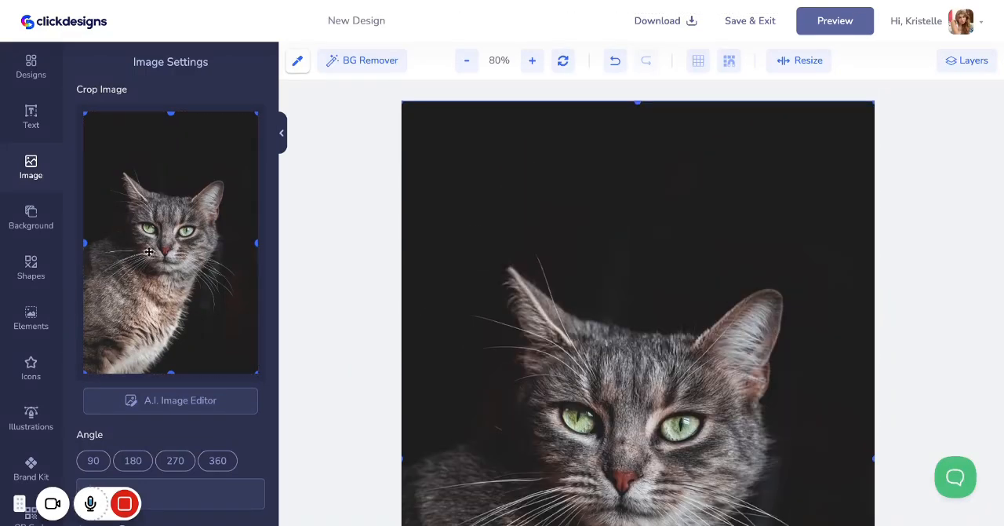
Duplicate the cat photo, shift the copy off the original, and remove the copy's background
scroll(153, 251, down, 2)
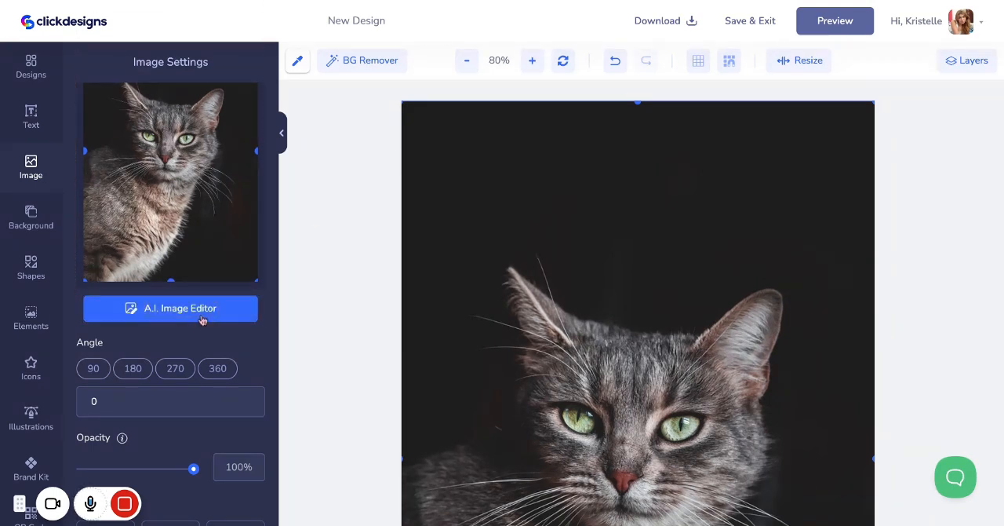
scroll(202, 320, down, 5)
scroll(202, 320, down, 3)
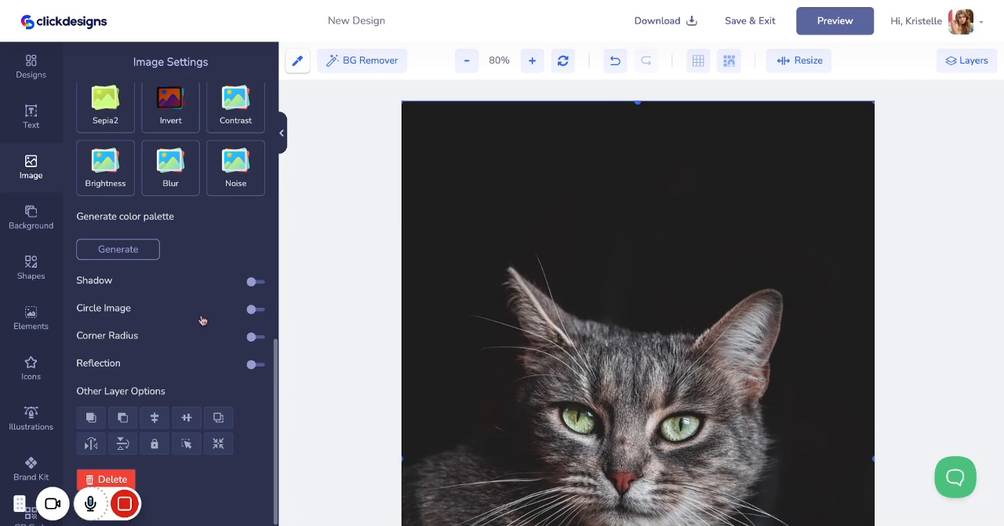
click(219, 418)
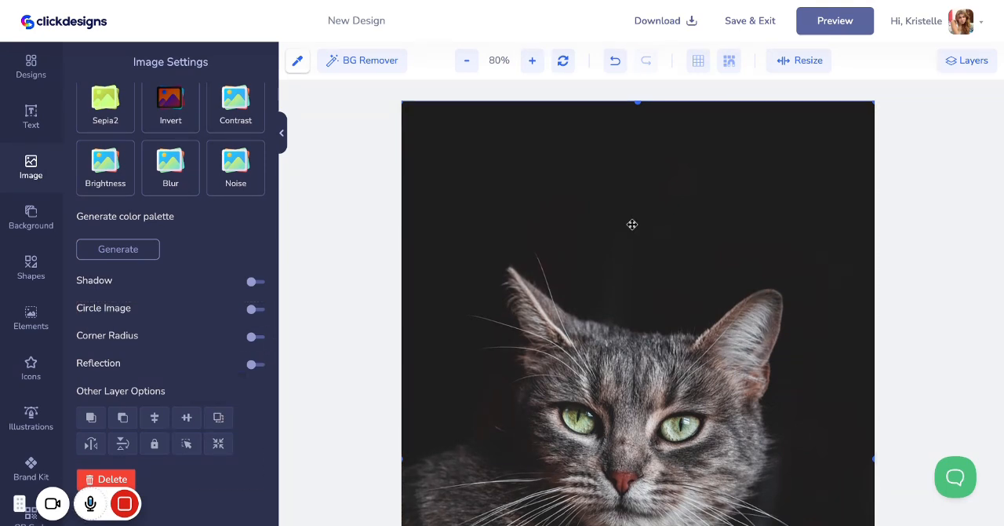
drag(632, 224, 629, 270)
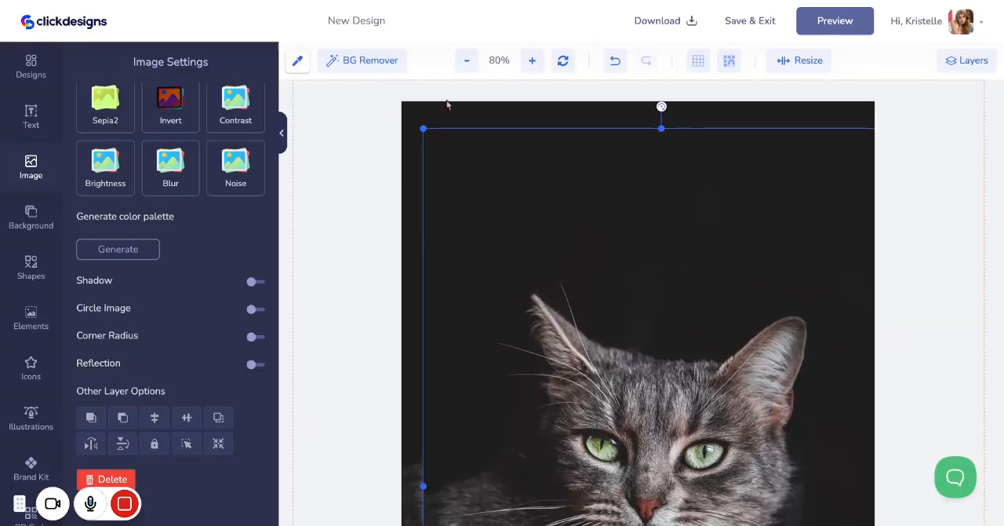
click(392, 66)
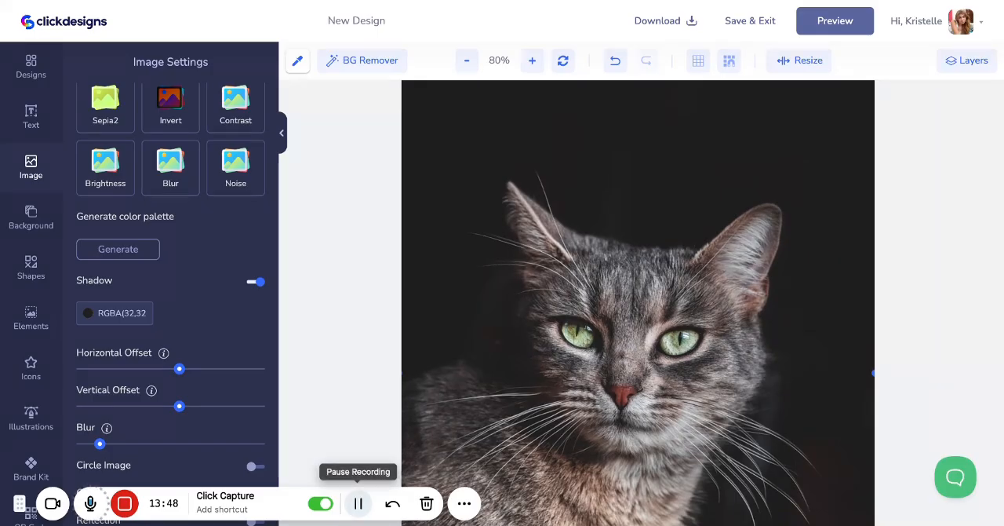
Line up the cat cut-out exactly over the original photo and check the alignment across the page
mouse_move(540, 286)
mouse_down()
mouse_move(619, 303)
mouse_move(547, 280)
mouse_move(541, 286)
mouse_up()
scroll(541, 286, up, 1)
scroll(541, 287, down, 2)
scroll(540, 285, up, 2)
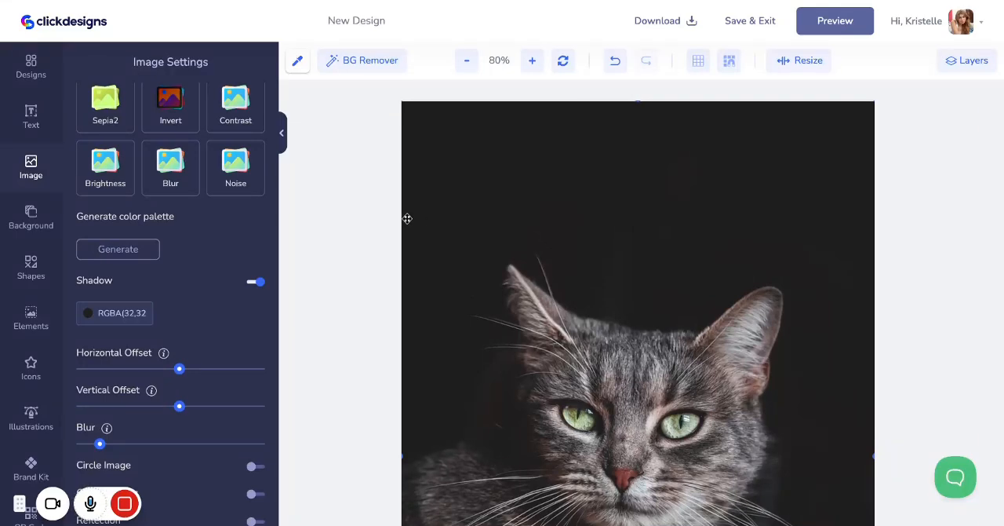
Add a new text layer and place it in the dark area above the cat's head
click(31, 126)
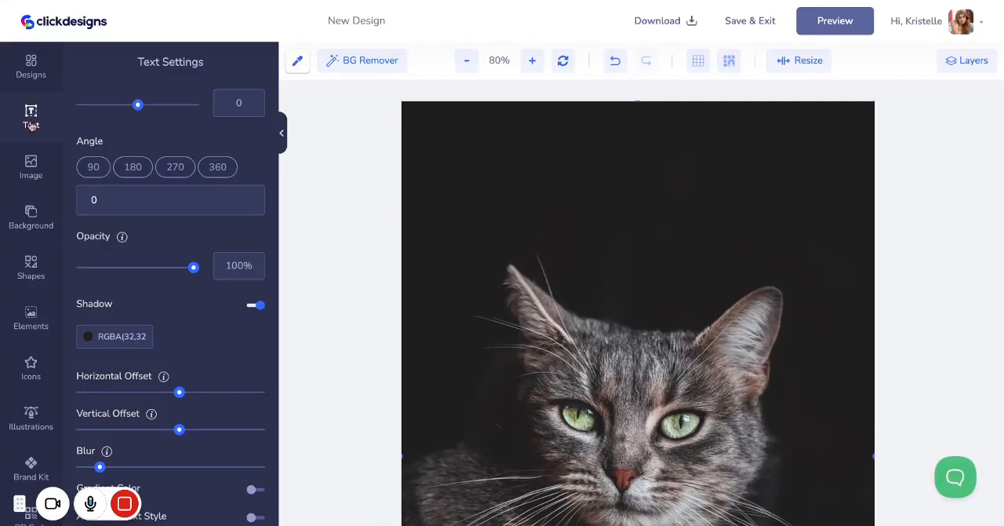
scroll(151, 189, up, 3)
scroll(150, 188, up, 5)
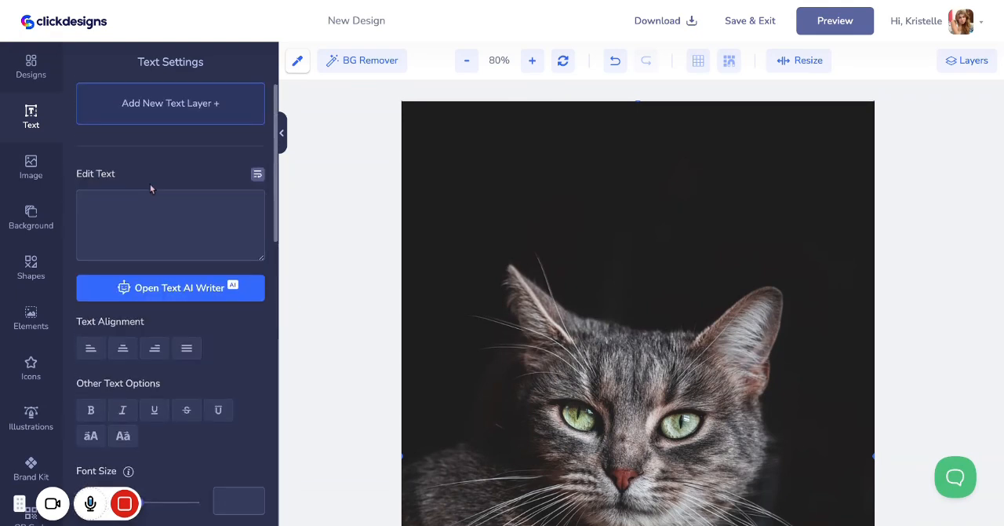
click(136, 105)
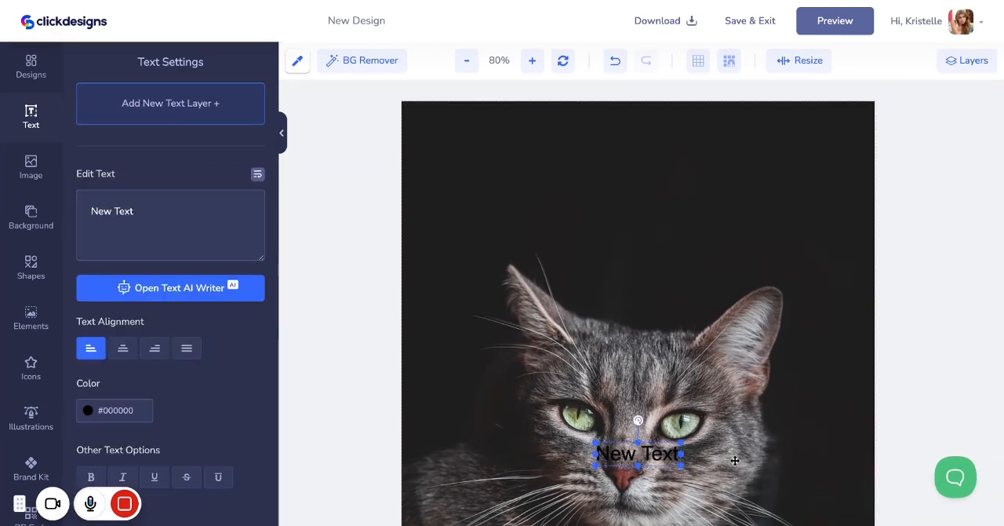
drag(663, 453, 651, 210)
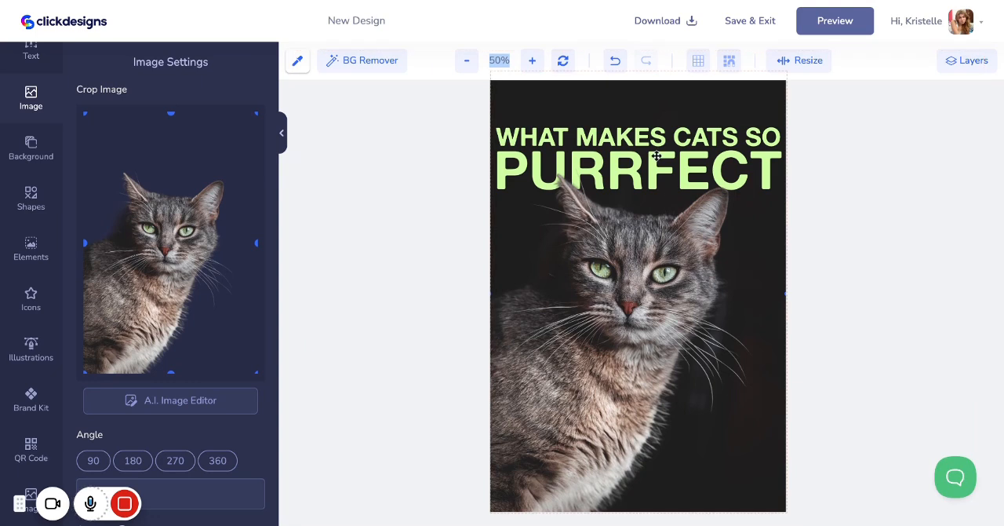
Inspect the WHAT MAKES CATS SO text and how the cat cut-out overlaps PURRFECT at 70% zoom
click(642, 137)
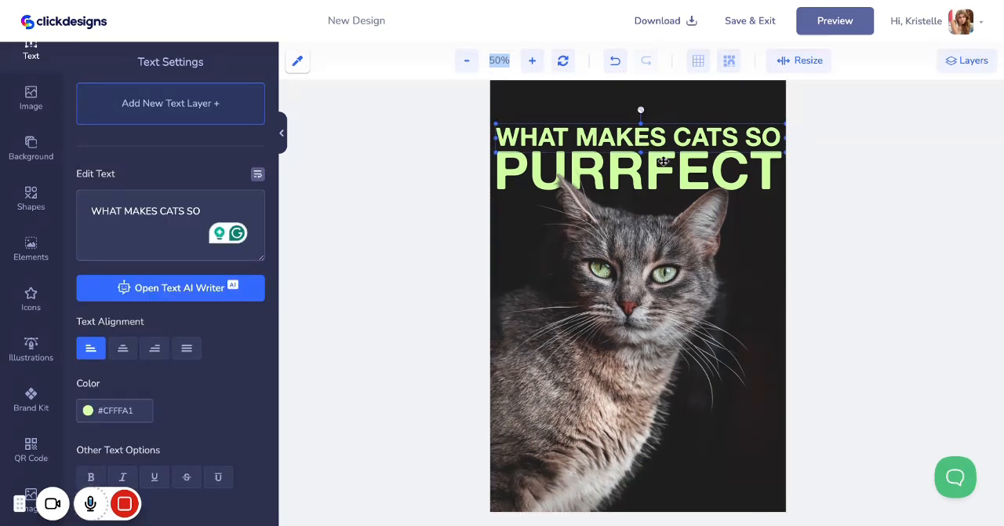
click(664, 163)
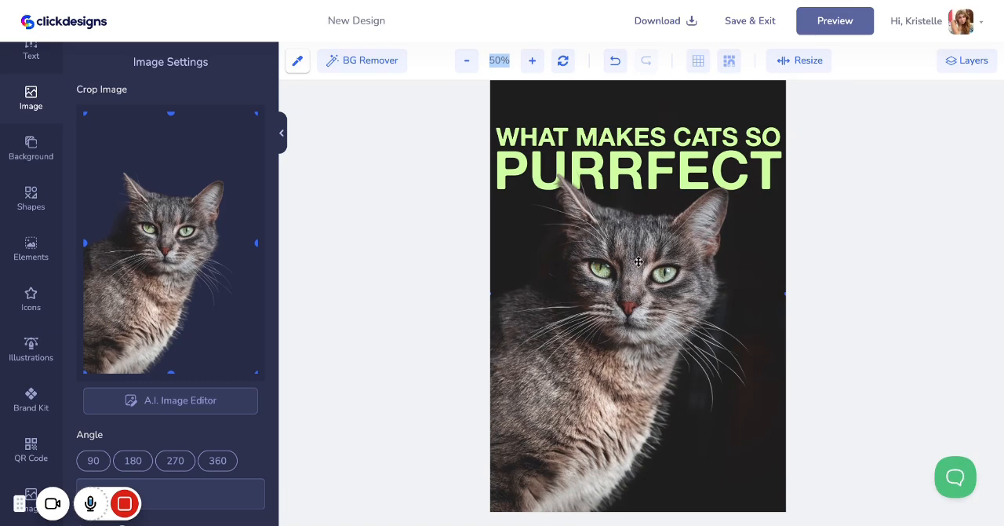
click(531, 61)
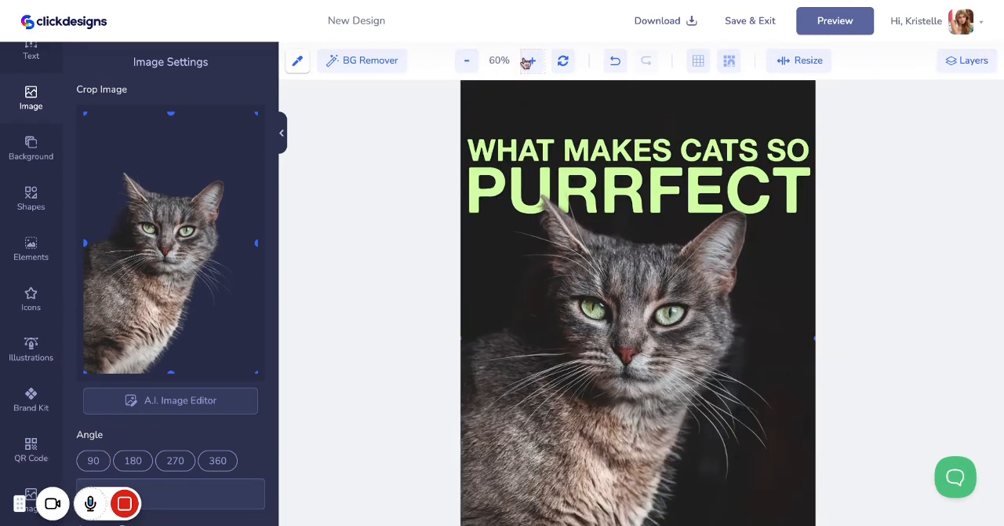
click(530, 61)
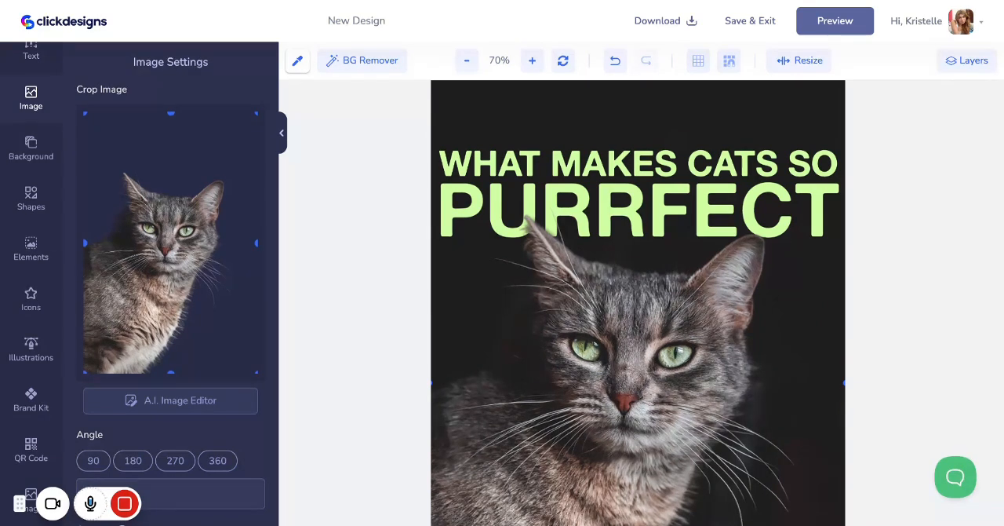
Shift the cat cut-out to expose the original, check the PURRFECT layer's place in the layer order, and move the cut-out back
drag(590, 275, 612, 304)
click(967, 61)
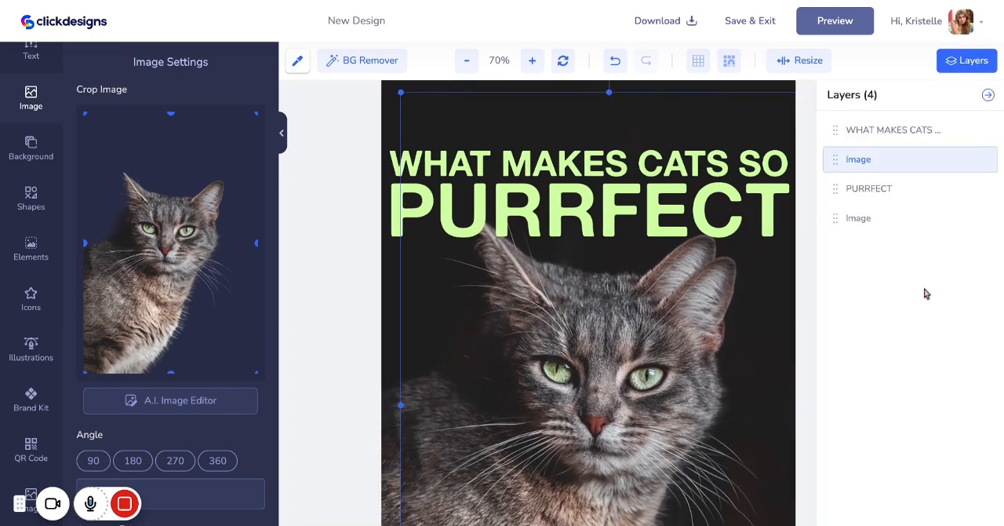
click(891, 192)
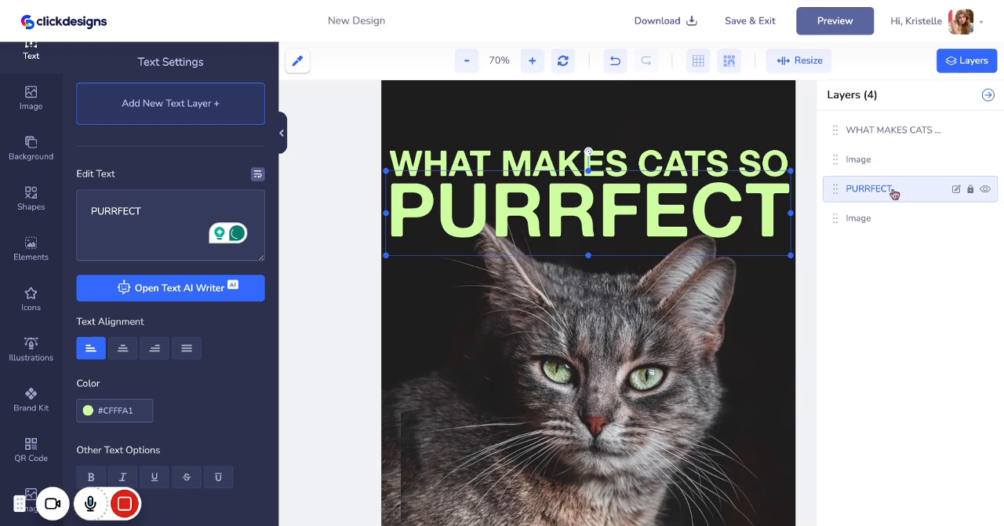
click(988, 95)
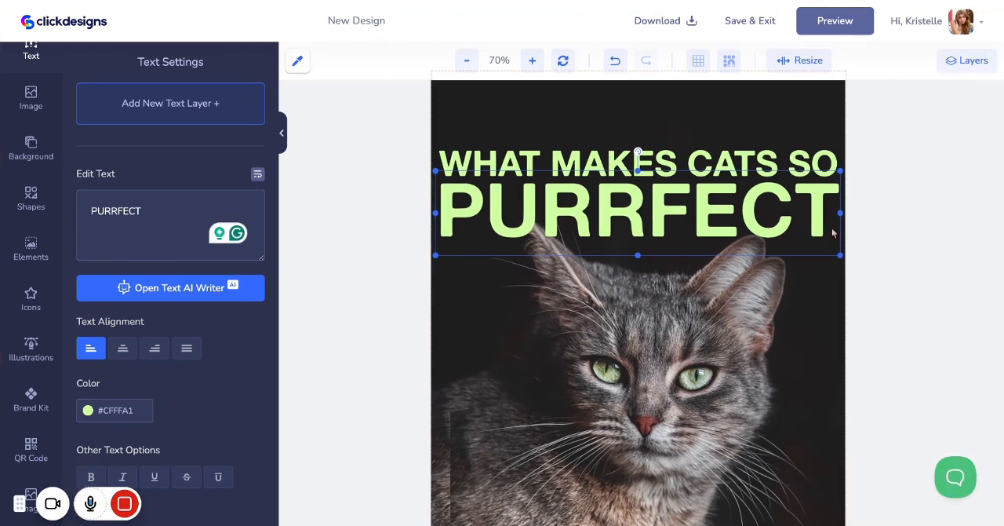
click(709, 321)
drag(710, 320, 660, 306)
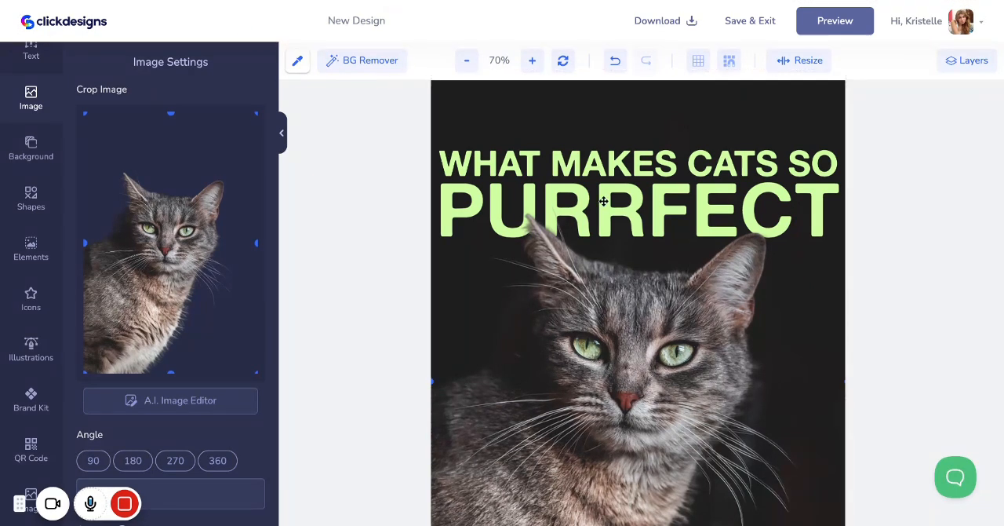
Examine the cover from its top edge down to the cat's chest, checking how the headline sits behind the ear
scroll(604, 201, up, 1)
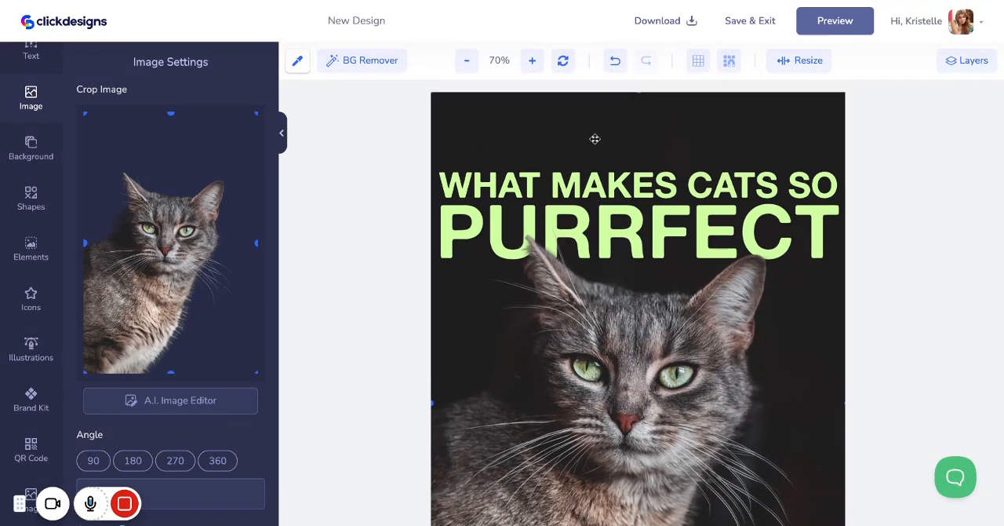
scroll(595, 139, down, 6)
scroll(615, 193, up, 6)
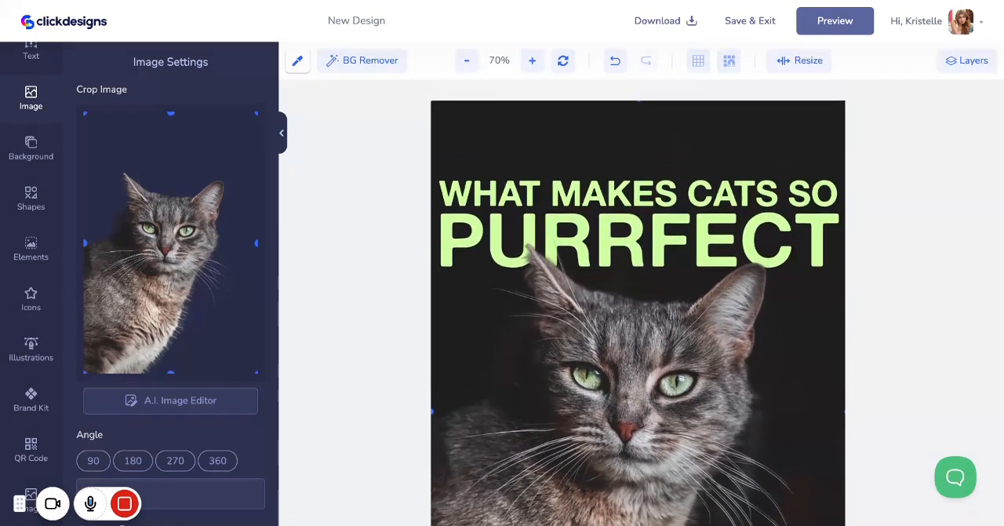
scroll(612, 196, down, 5)
scroll(613, 198, up, 5)
scroll(638, 303, down, 4)
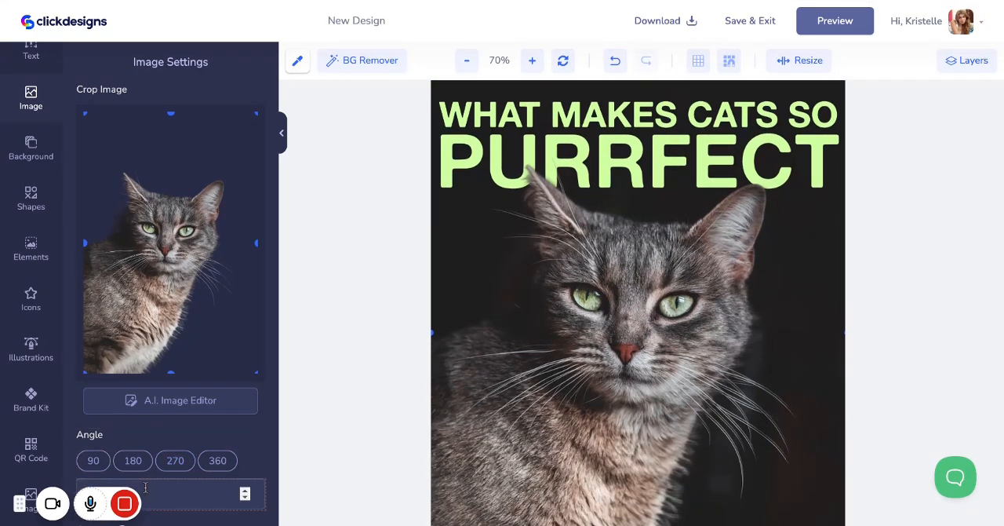
mouse_move(144, 505)
click(359, 504)
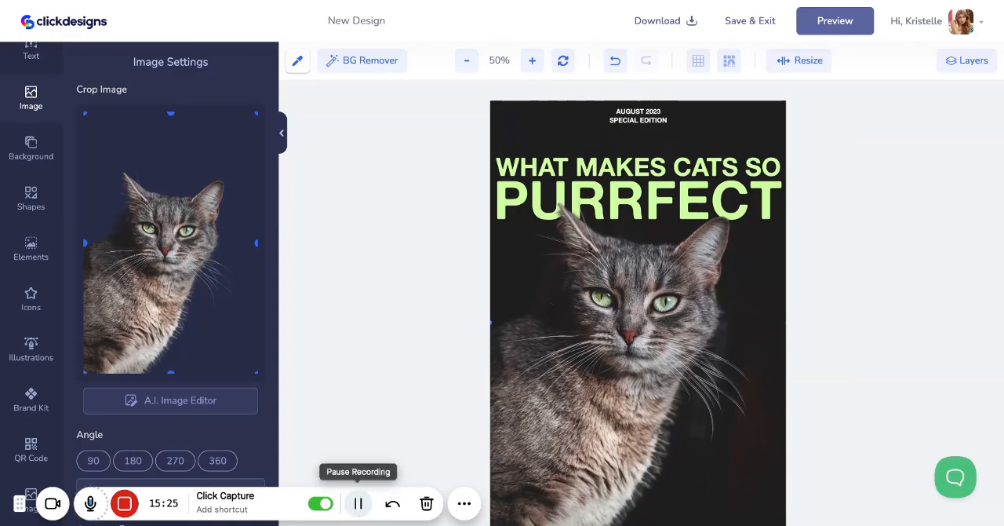
Replace the cat query in the Pixabay image search with one for grain textures
click(32, 149)
click(31, 100)
scroll(152, 228, down, 5)
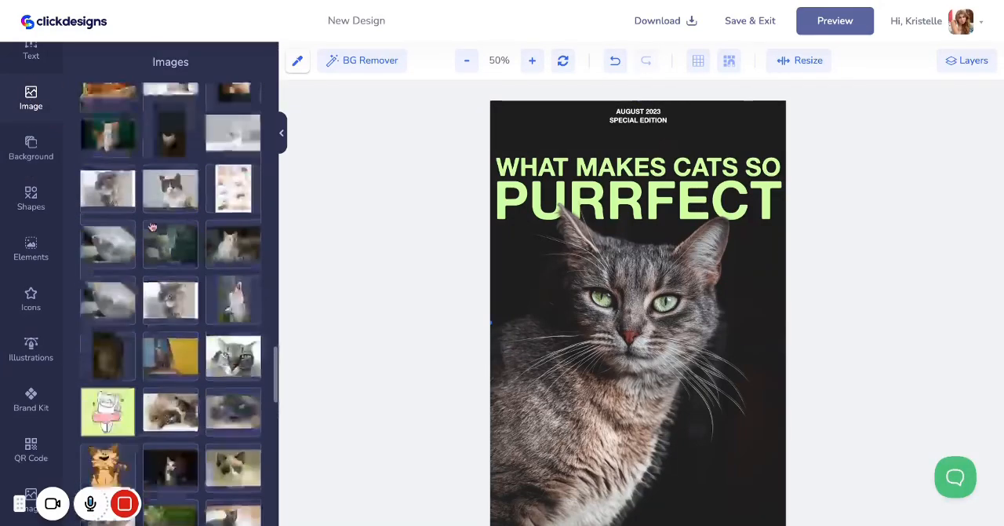
scroll(152, 227, up, 5)
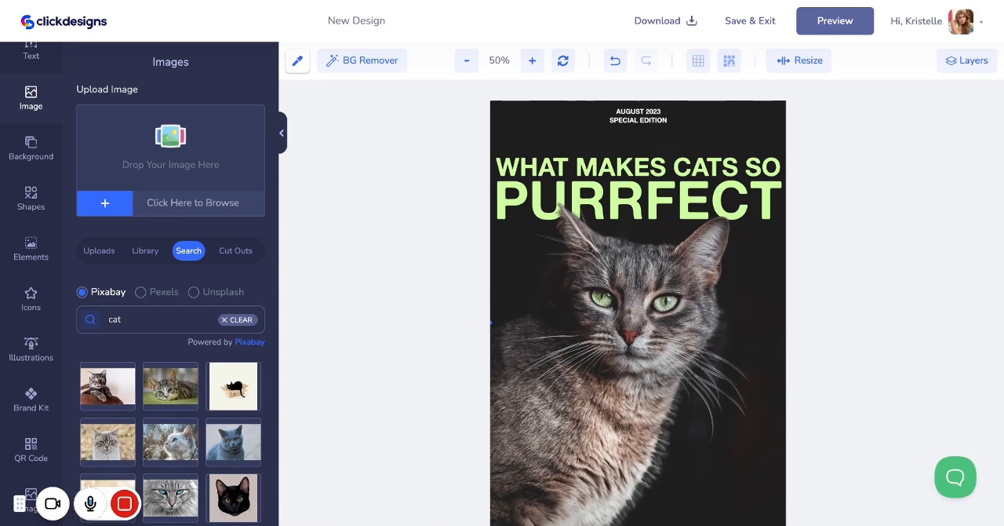
double_click(142, 321)
key(BackSpace)
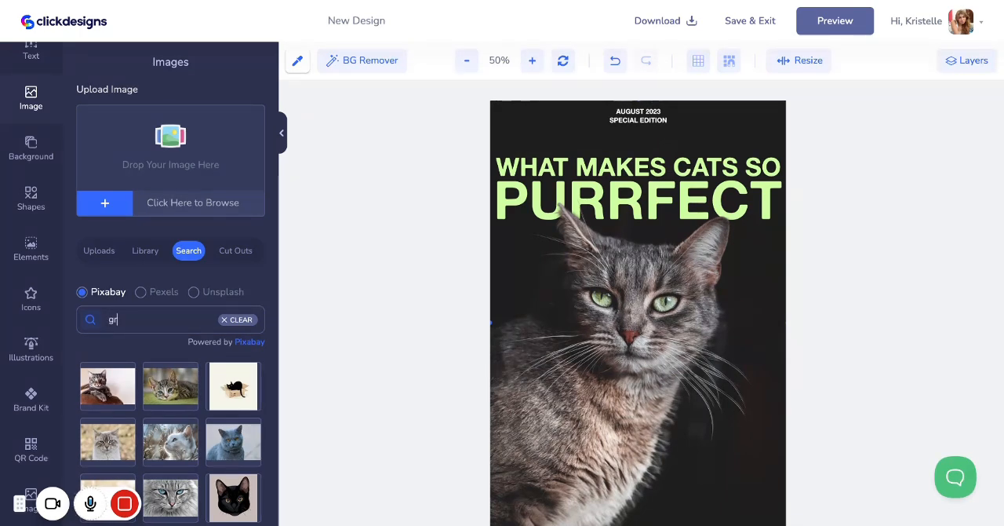
Load two more batches of search results and add the crumpled silver foil image to the cover
scroll(199, 345, down, 3)
scroll(198, 346, down, 1)
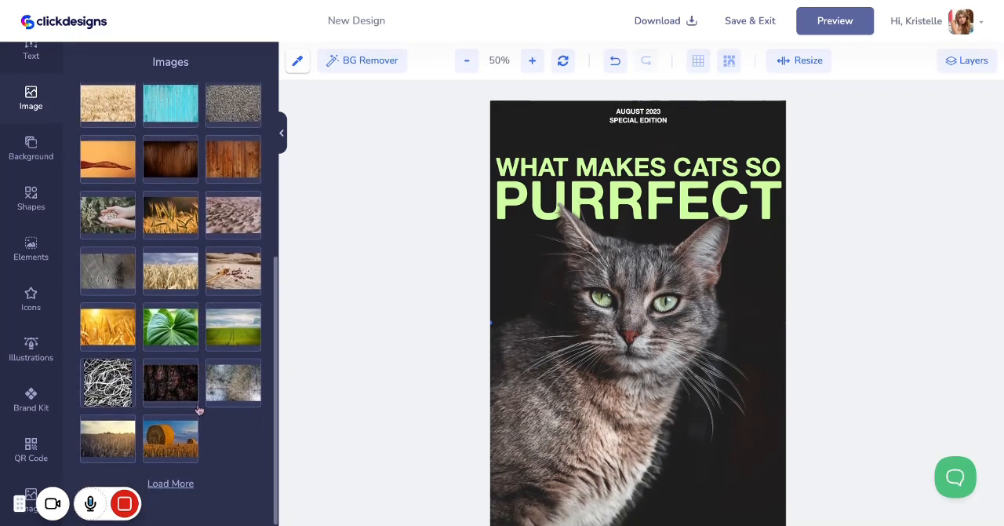
click(170, 480)
scroll(175, 415, down, 5)
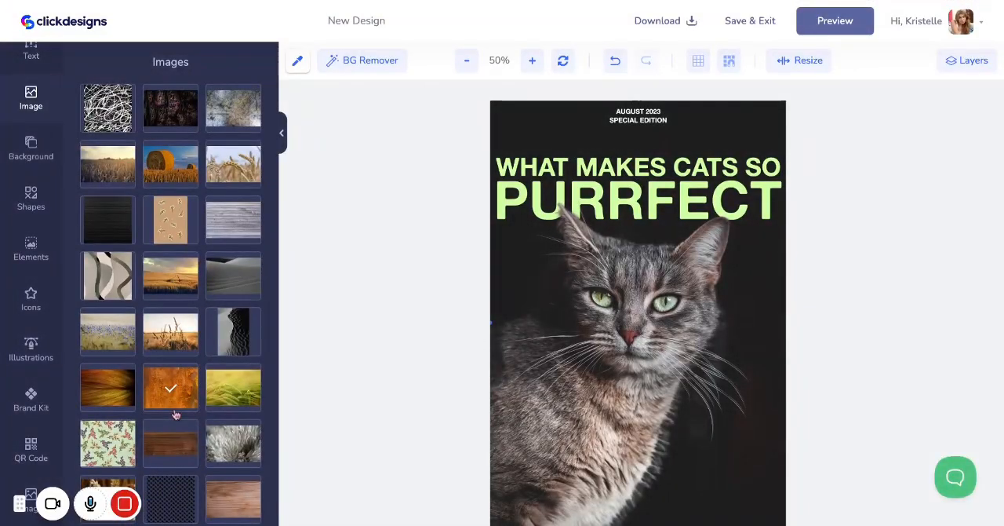
click(170, 480)
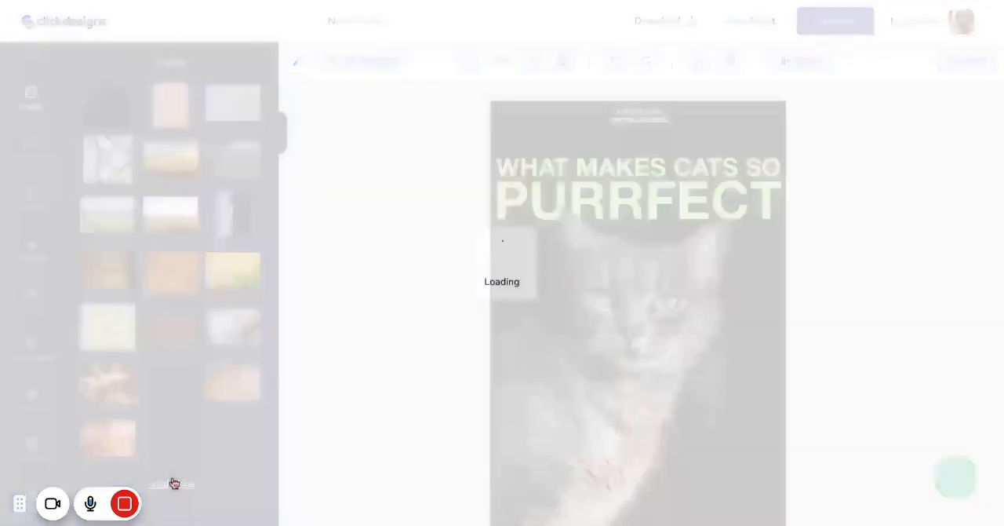
scroll(168, 405, down, 3)
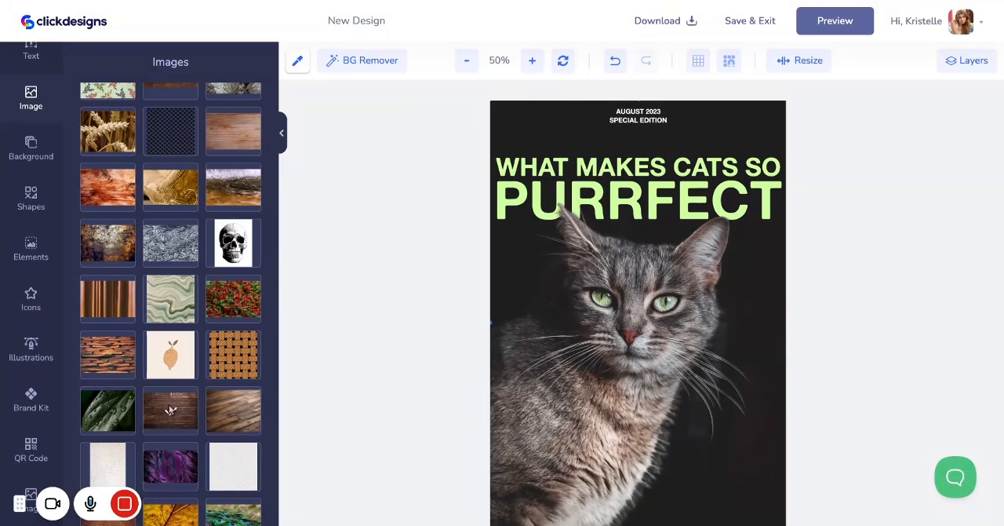
click(147, 227)
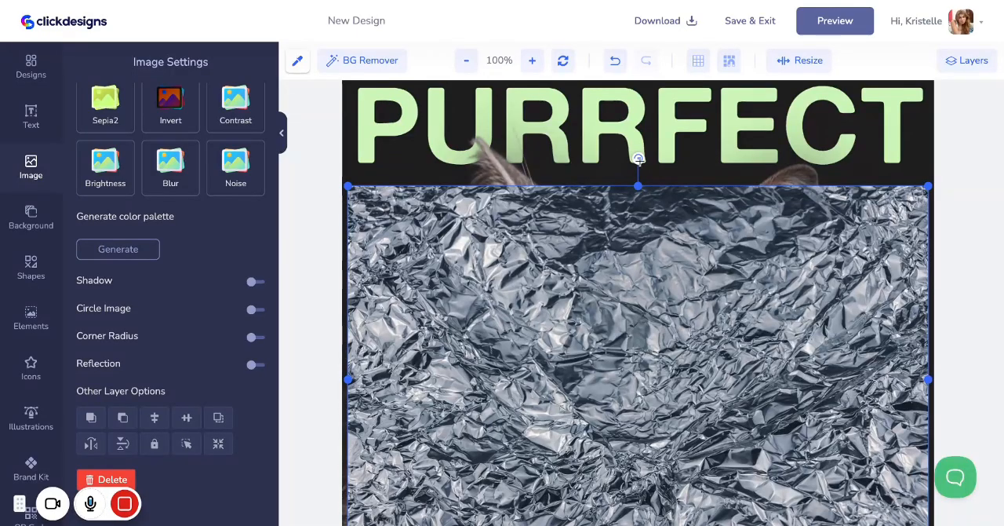
Rotate the foil image to 270° and enlarge it to cover the whole page behind the cat and text
drag(639, 158, 382, 377)
scroll(503, 370, up, 2)
drag(506, 370, 376, 219)
scroll(433, 238, up, 1)
scroll(376, 219, down, 6)
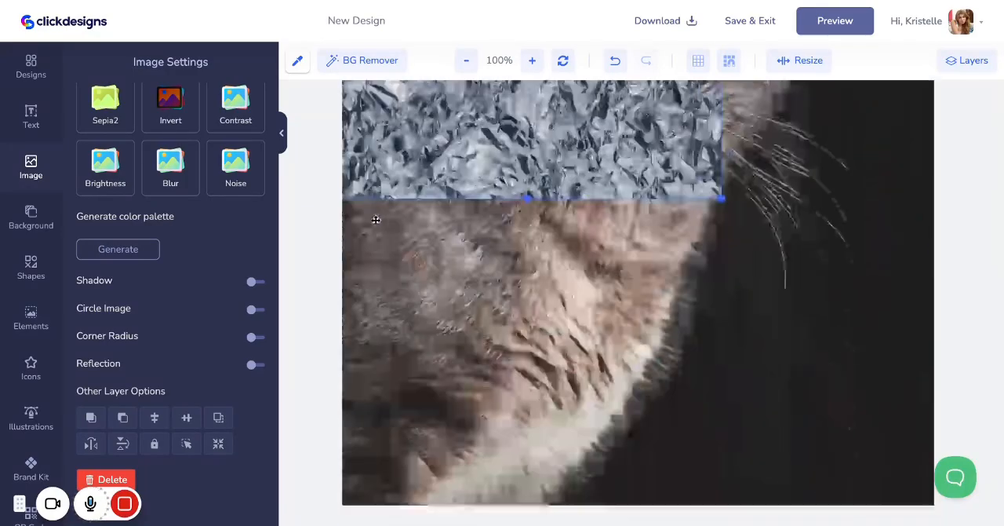
drag(723, 201, 933, 507)
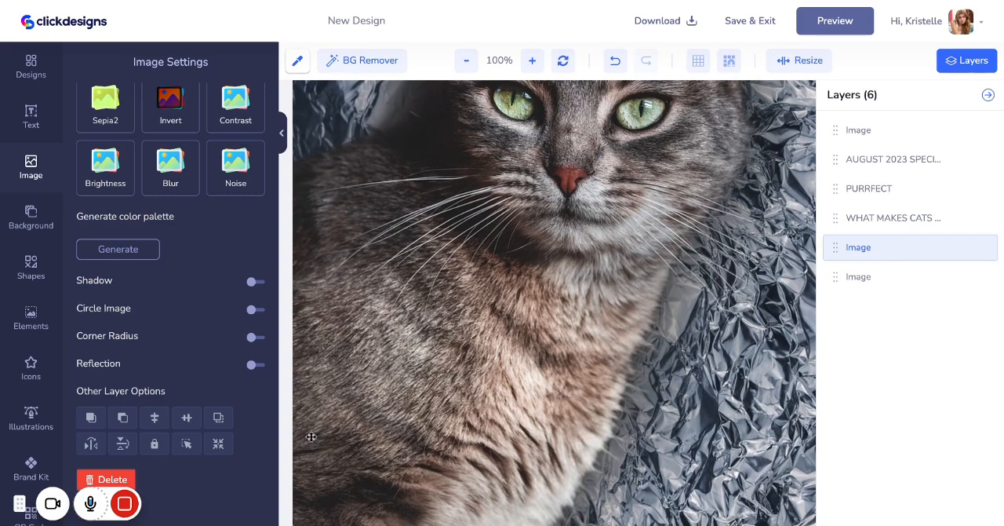
Examine how the foil backdrop sits behind the headline and cat, and check its place in the layer order
scroll(311, 436, up, 5)
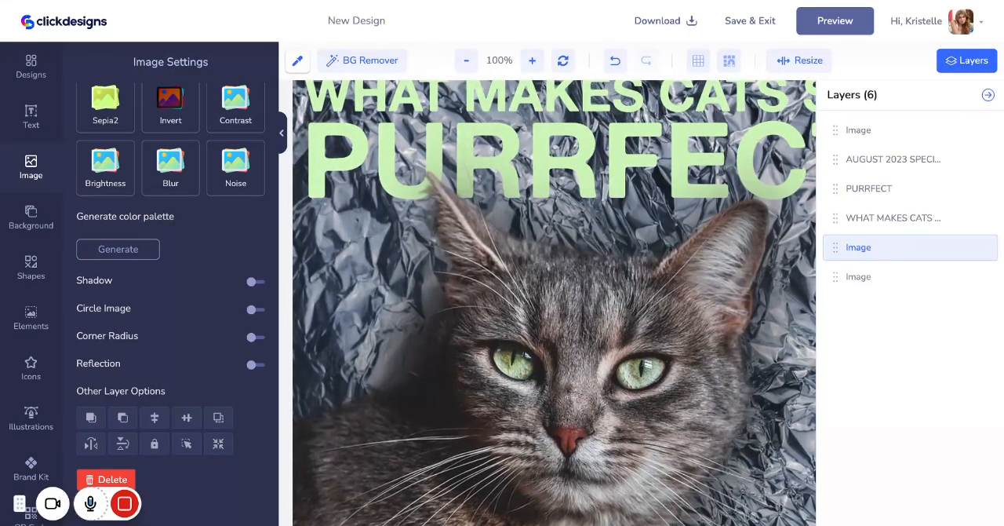
scroll(311, 436, up, 1)
scroll(635, 331, down, 2)
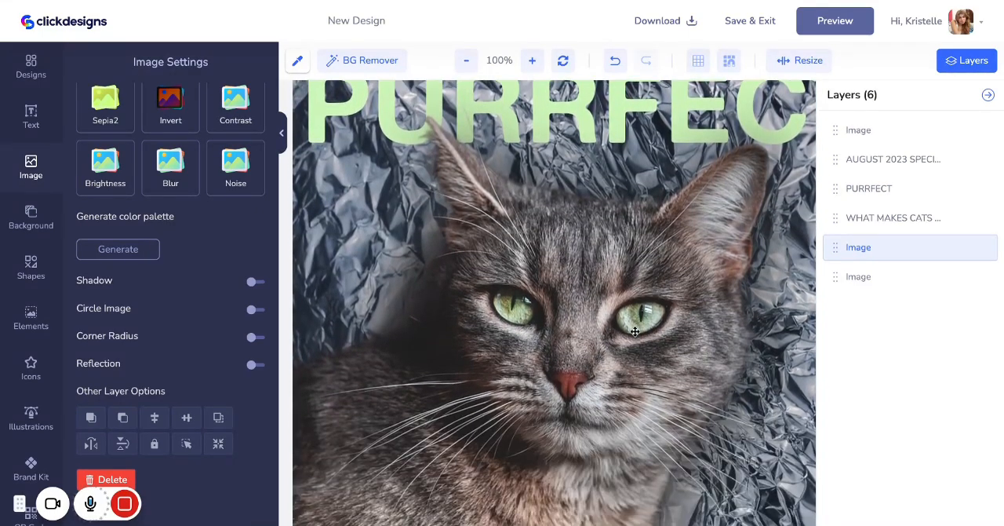
click(988, 95)
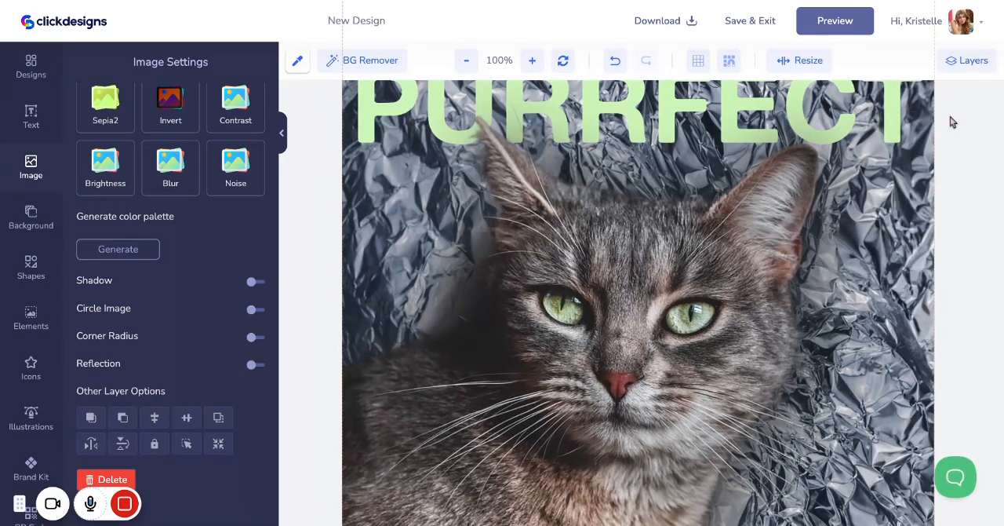
click(969, 61)
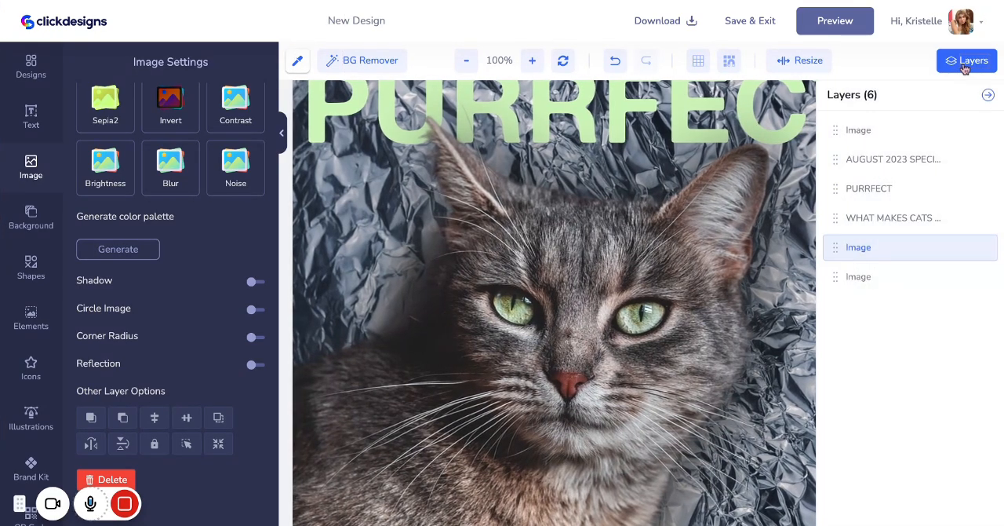
click(987, 95)
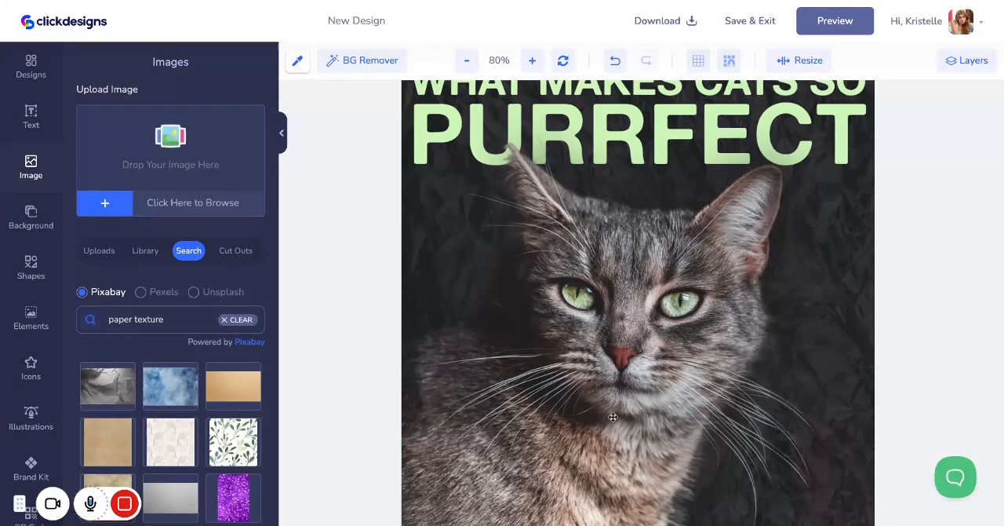
Add the tan parchment image from the paper texture results to the cover
scroll(168, 464, down, 5)
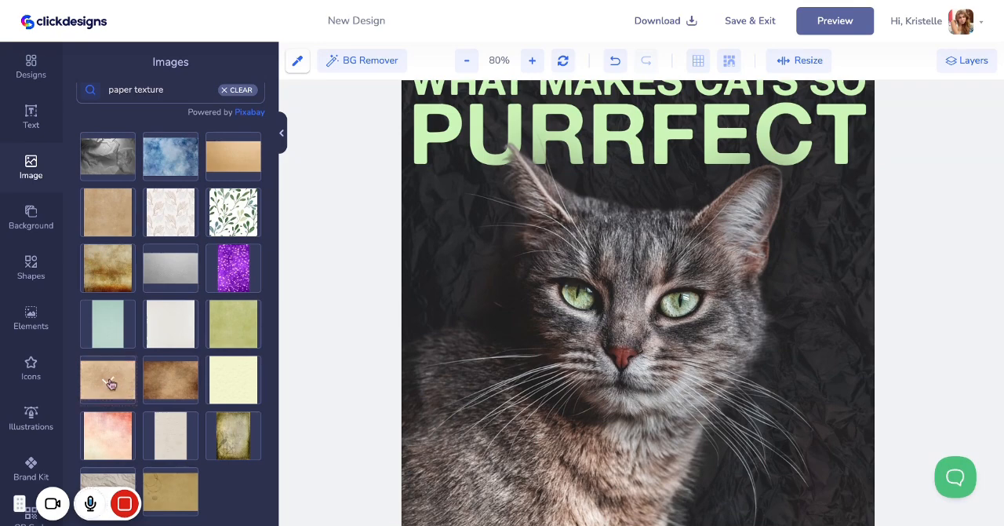
click(110, 383)
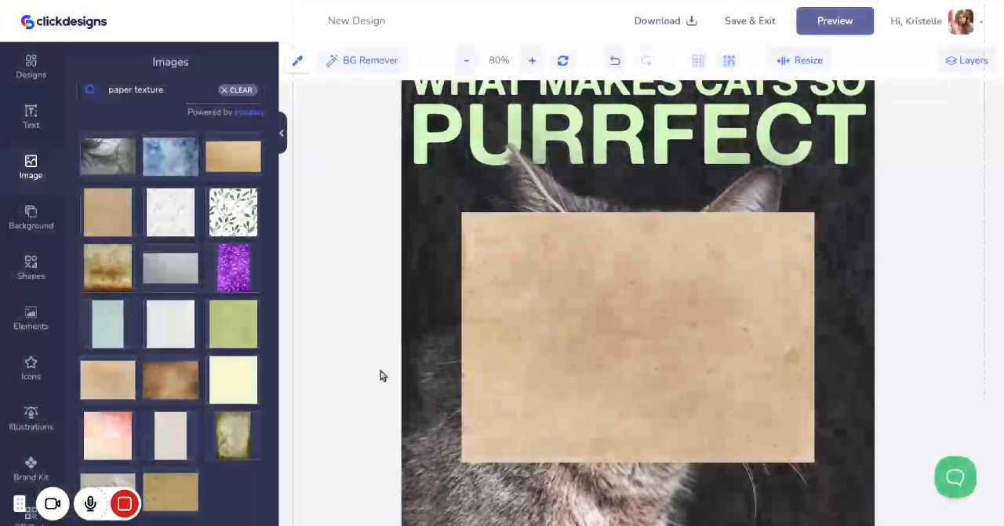
click(556, 320)
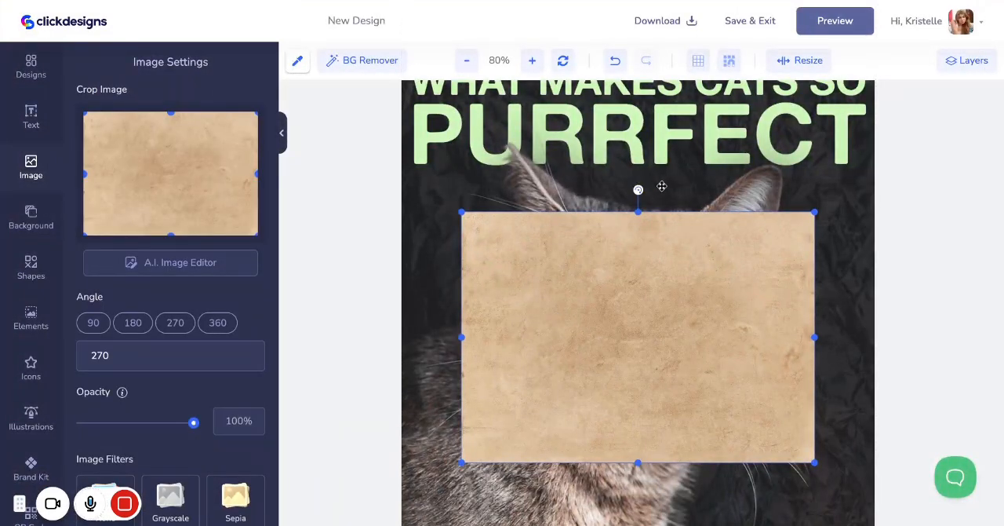
Rotate the tan paper image to 91° and enlarge it from the cover's upper corner until it covers the whole page
drag(639, 191, 816, 340)
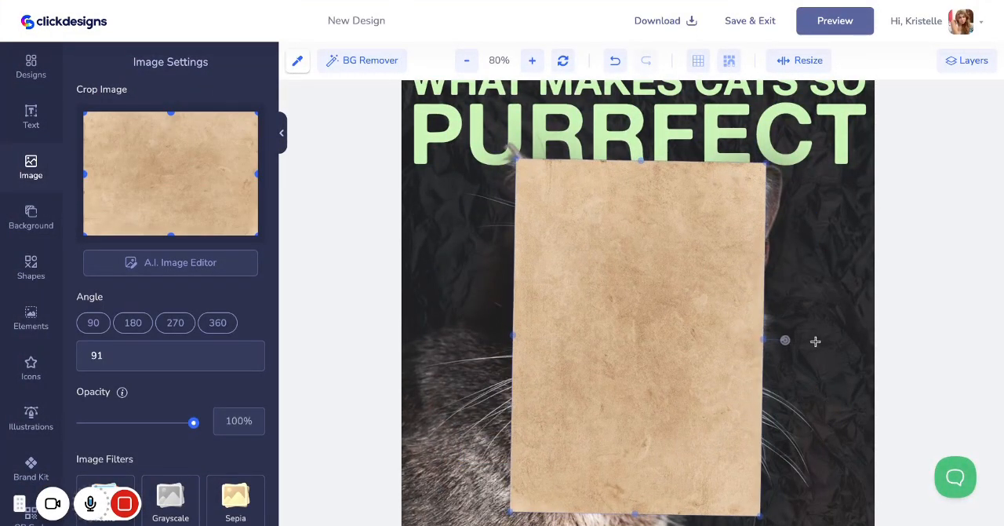
drag(682, 311, 524, 150)
scroll(558, 210, up, 2)
scroll(626, 279, down, 6)
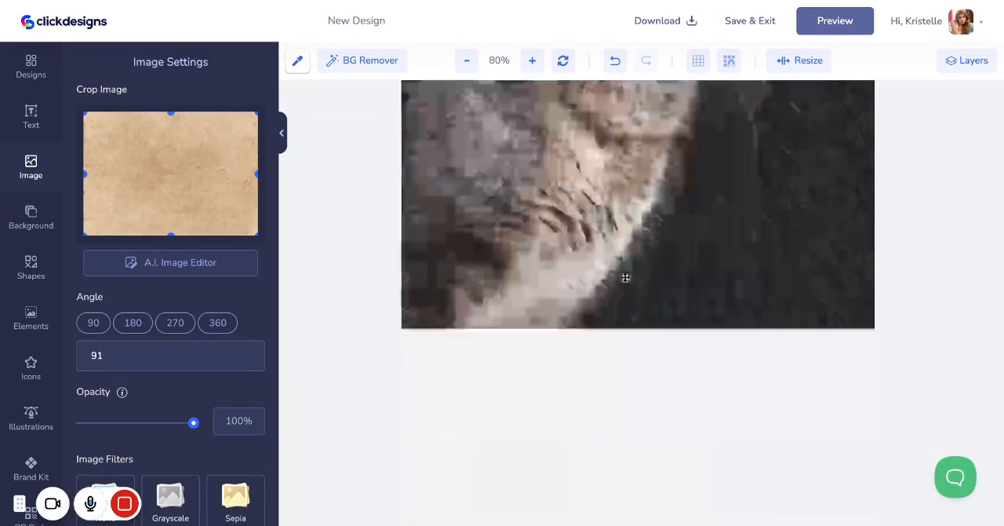
scroll(626, 276, up, 2)
drag(641, 141, 906, 514)
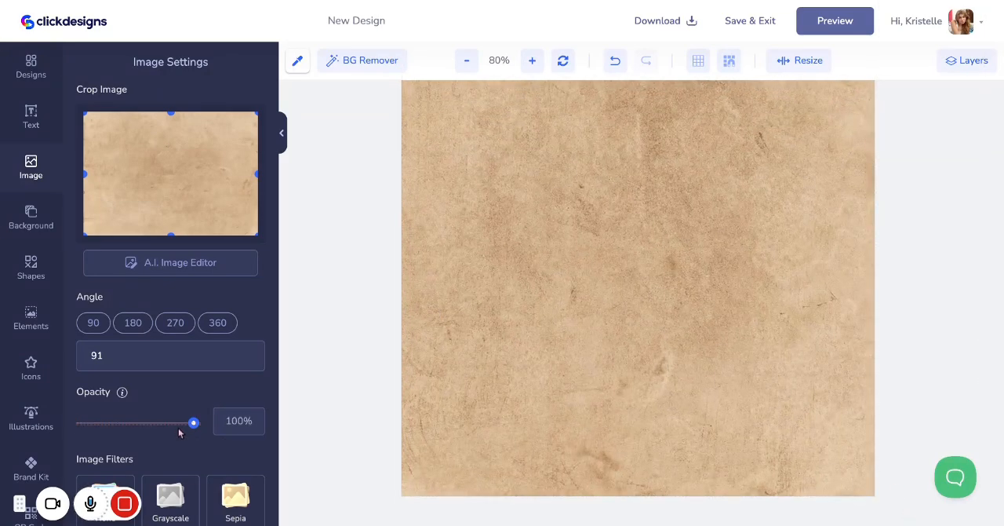
Set the paper texture's opacity to 11% and review the whole cover from top to bottom
drag(179, 432, 97, 432)
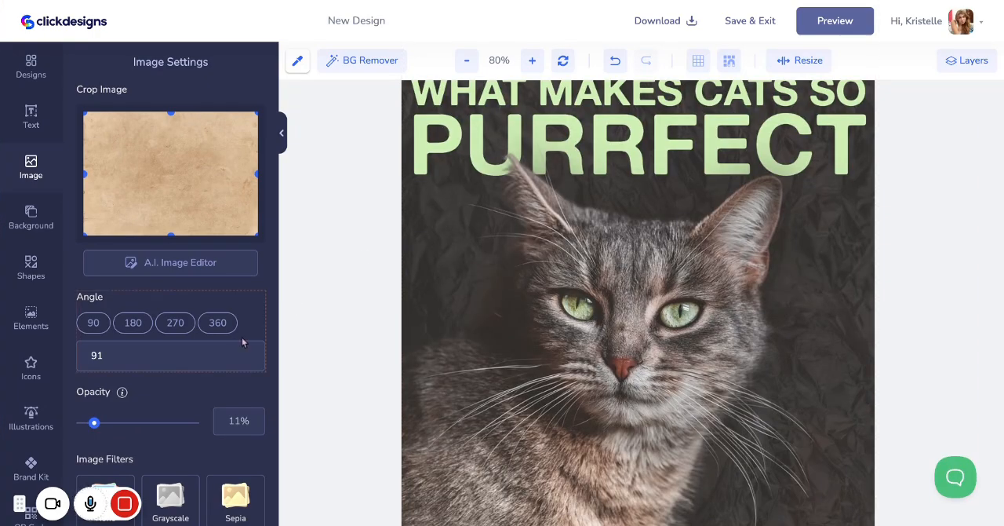
click(35, 81)
scroll(596, 323, up, 2)
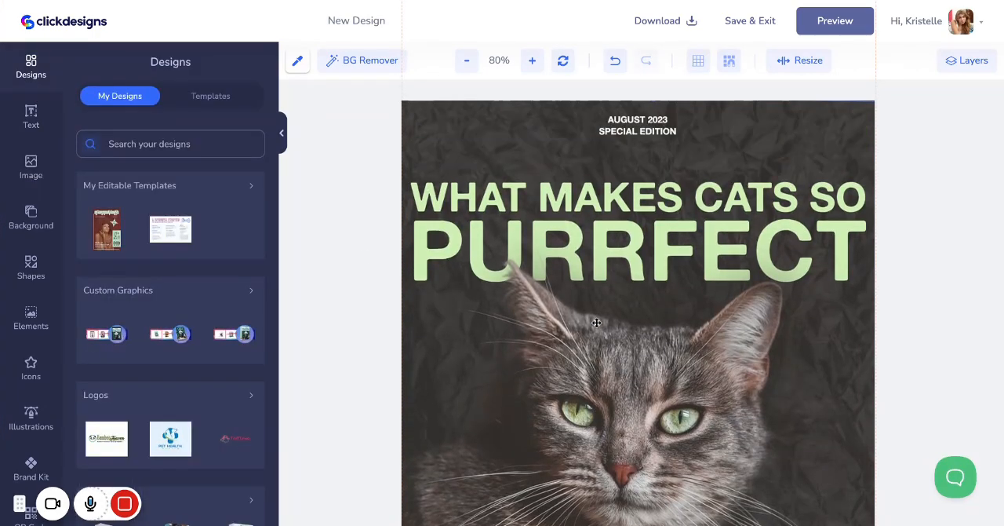
scroll(596, 323, down, 5)
scroll(597, 323, up, 5)
scroll(638, 303, down, 4)
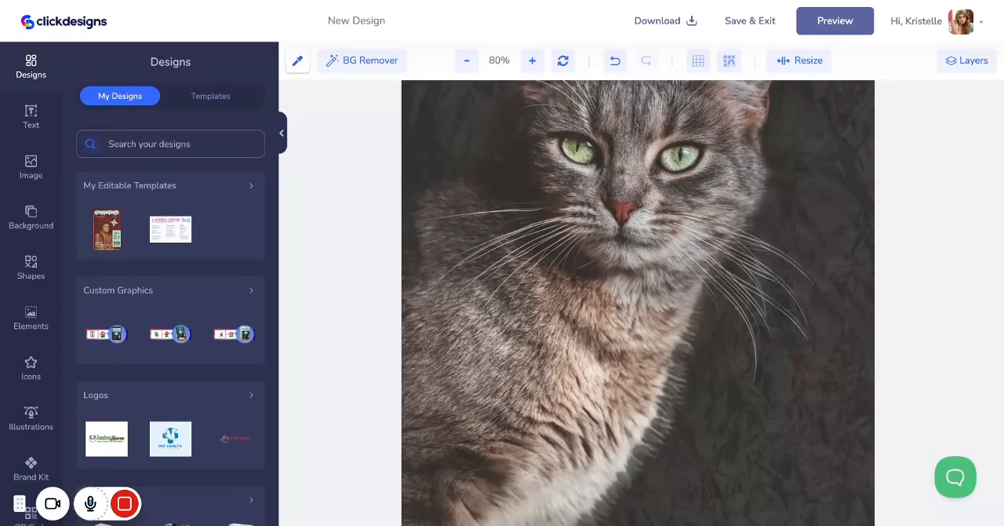
scroll(638, 302, down, 2)
scroll(638, 303, up, 5)
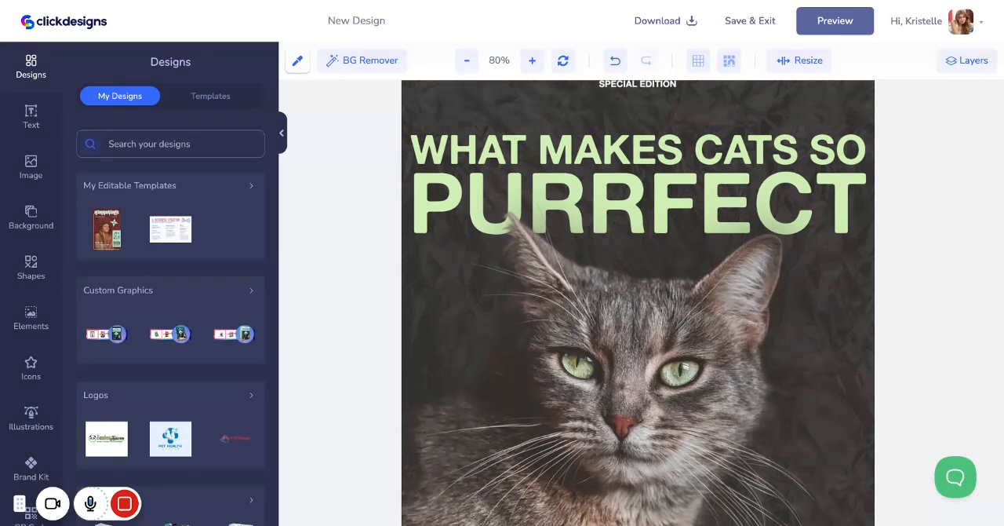
Save and exit the cover editor, open the export options for the magazine mockup, and save the design
click(750, 24)
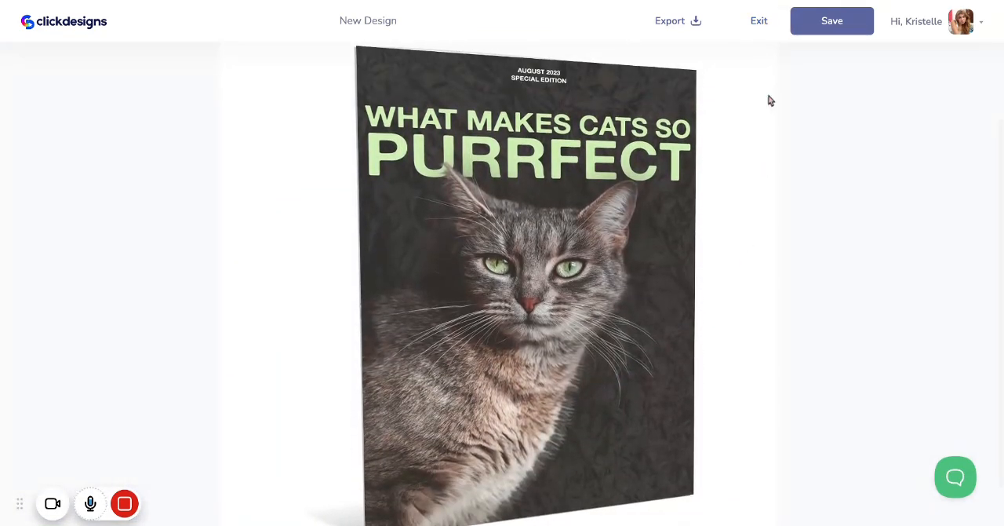
click(695, 21)
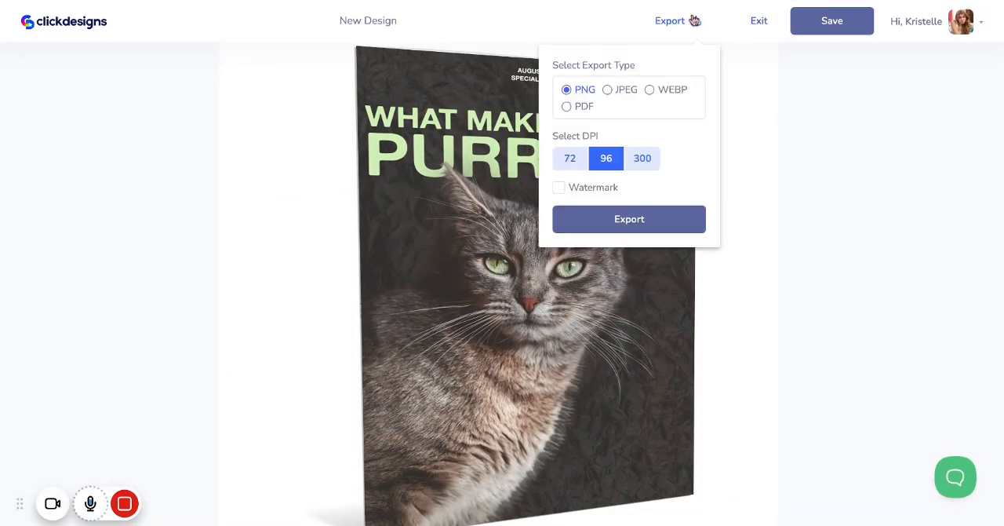
click(830, 25)
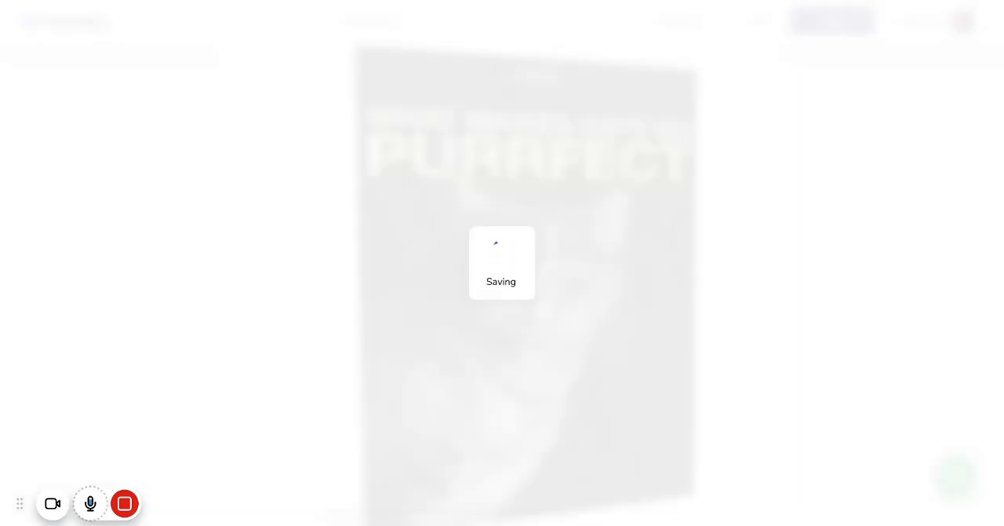